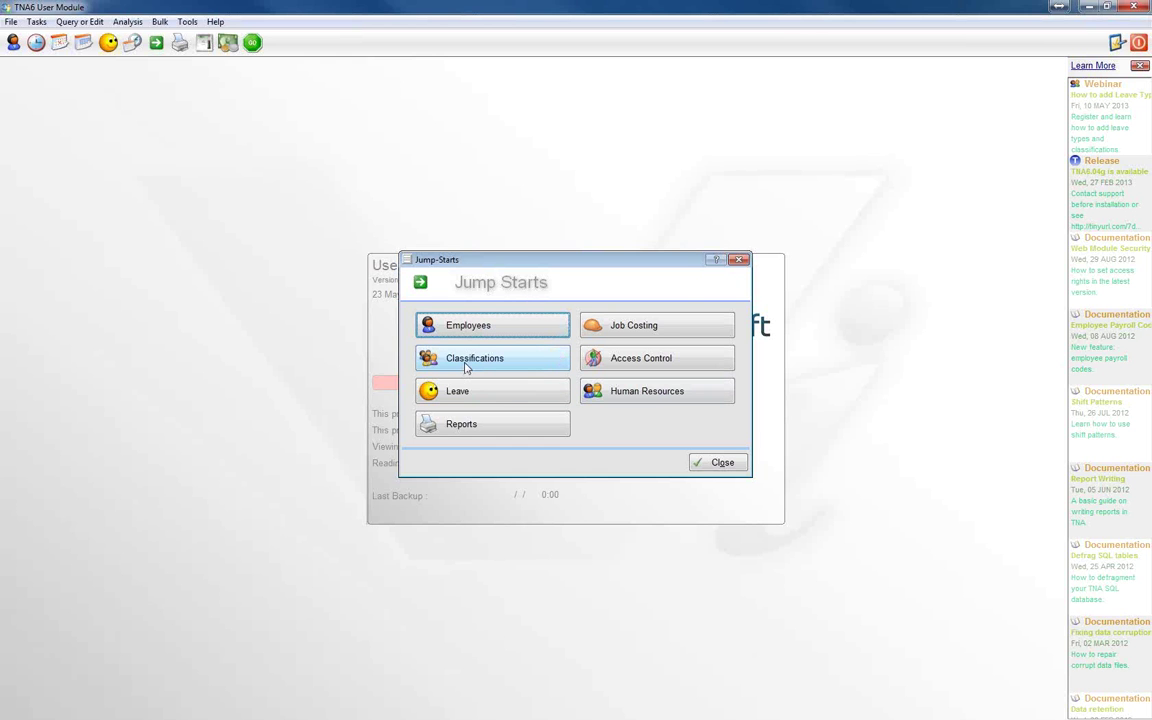
# Set the classifications in use to Company, Department and Category, turning off Type, Branch, Cost Centre, Scale and Workgroup.
pyautogui.click(465, 366)
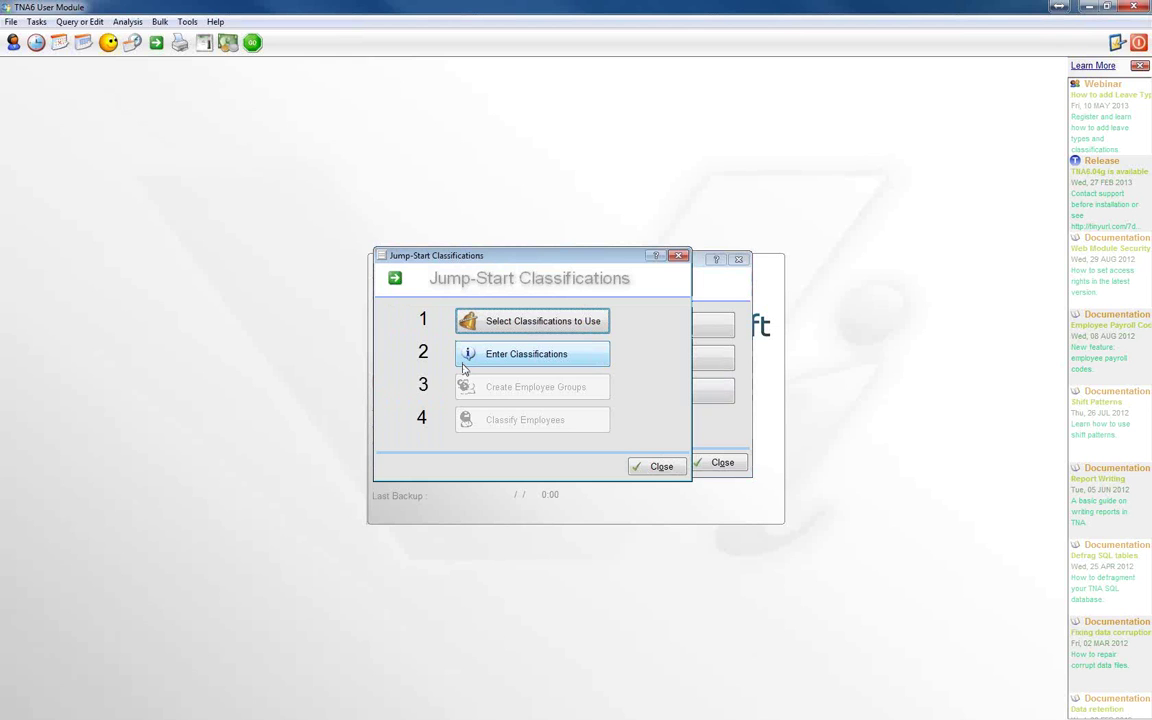
pyautogui.click(538, 324)
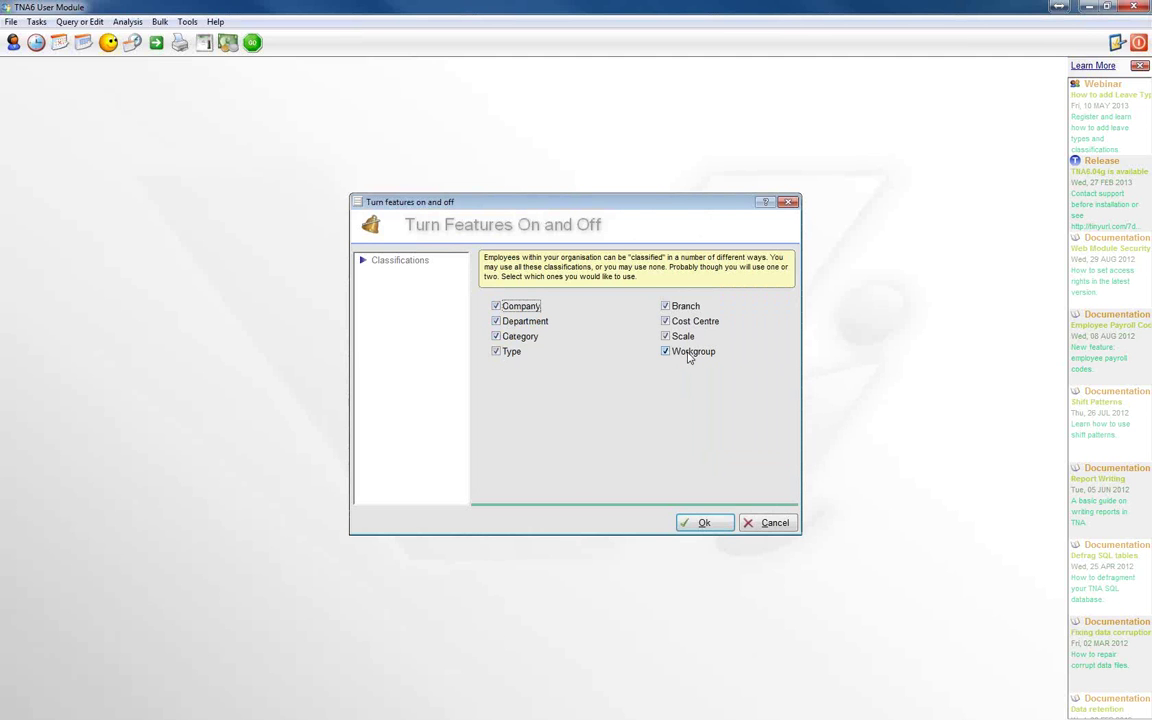
pyautogui.click(497, 352)
pyautogui.click(497, 352)
pyautogui.click(666, 306)
pyautogui.click(666, 321)
pyautogui.click(666, 336)
pyautogui.click(666, 351)
pyautogui.click(666, 306)
pyautogui.click(666, 306)
pyautogui.click(704, 524)
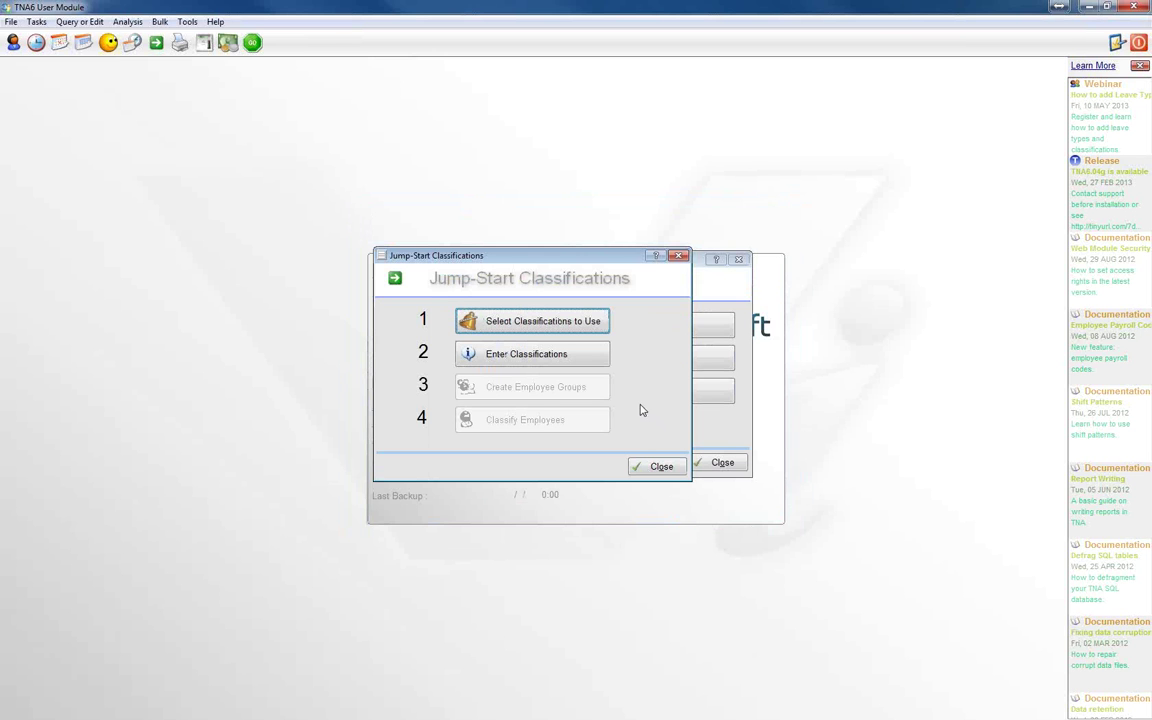
# Add a company classification with code 1 and the description ABC Company.
pyautogui.click(511, 360)
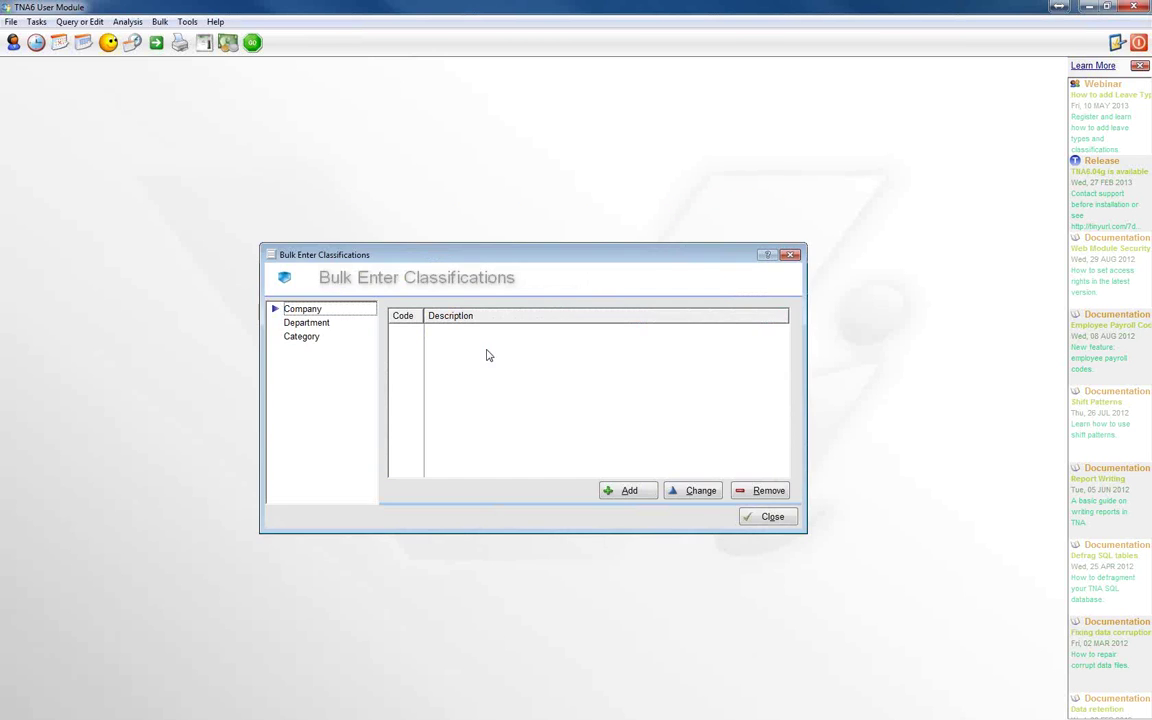
pyautogui.click(298, 314)
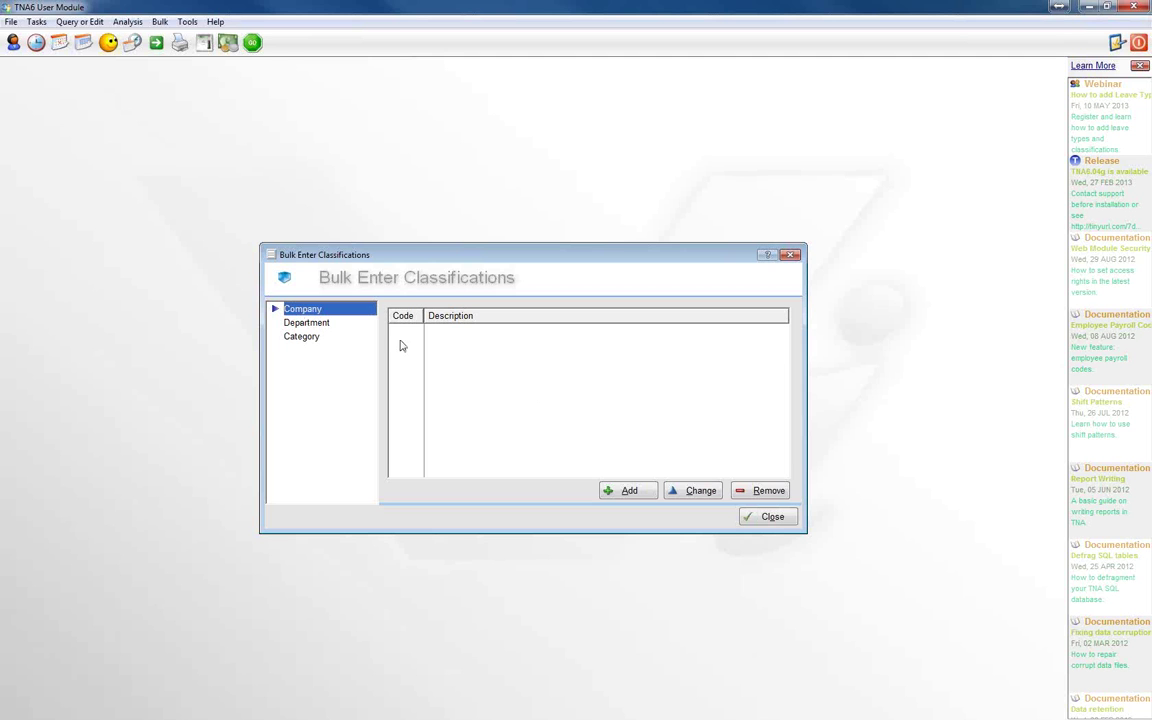
pyautogui.click(630, 491)
pyautogui.click(550, 396)
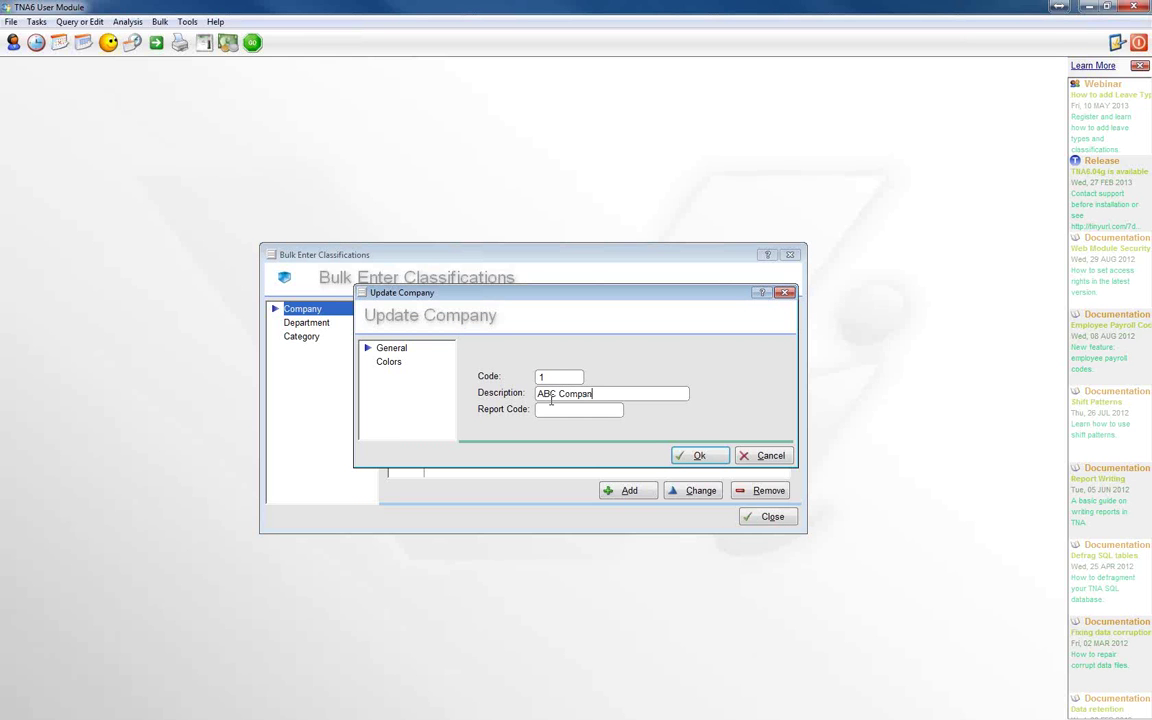
pyautogui.click(697, 455)
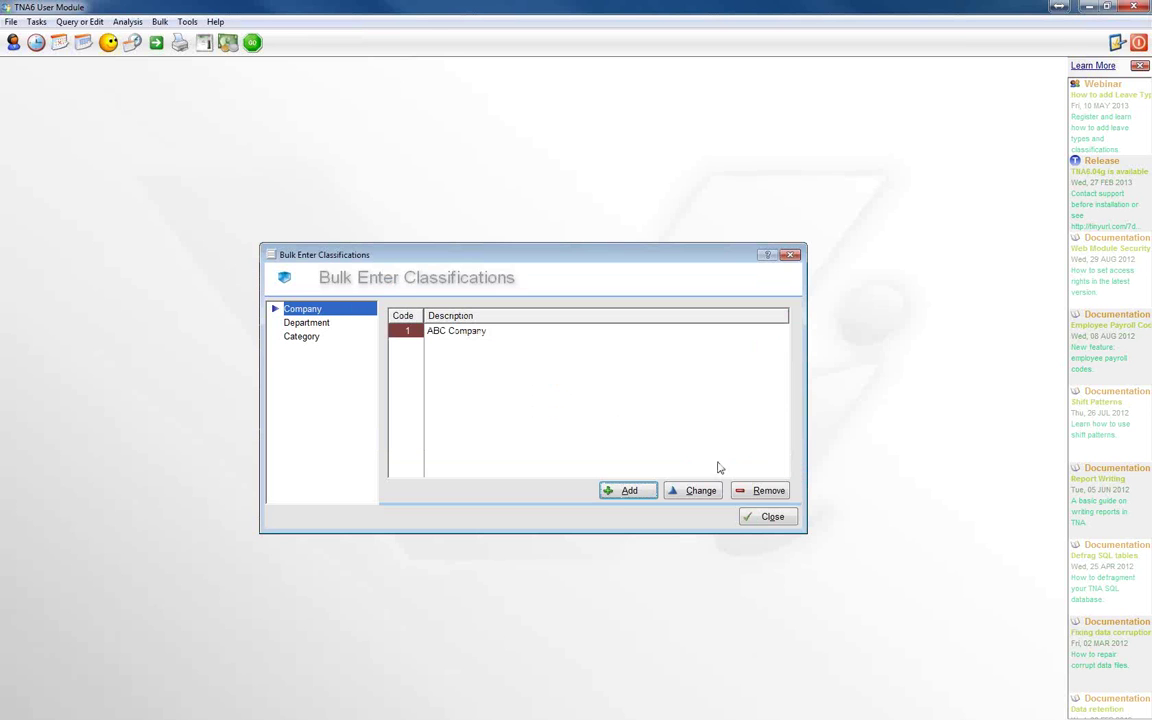
# Add a department classification with code 1 and the description Technical.
pyautogui.click(315, 323)
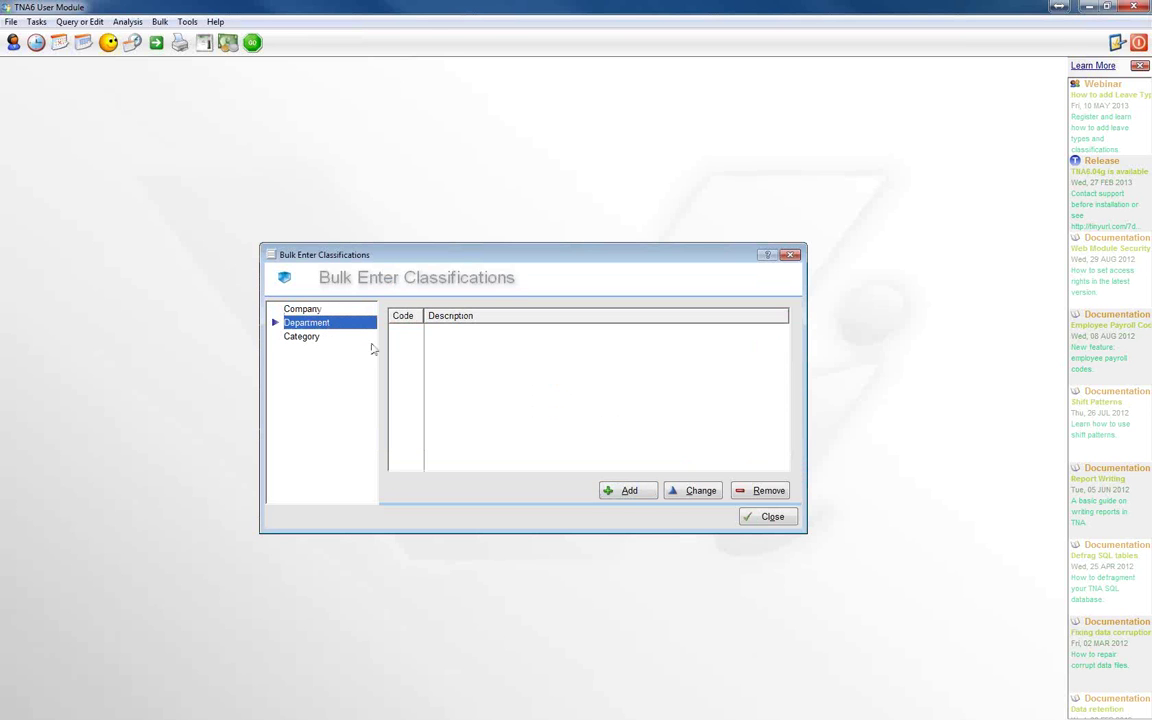
pyautogui.click(631, 491)
pyautogui.click(567, 394)
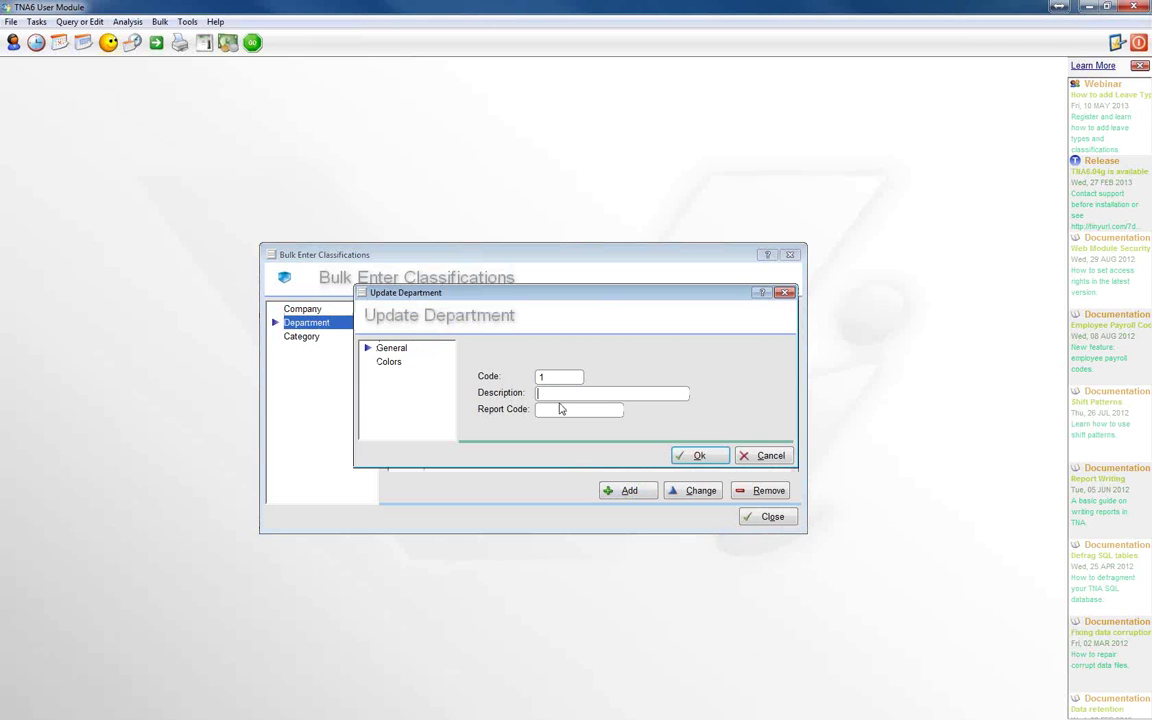
pyautogui.write('Technical')
pyautogui.click(690, 456)
# Add two more departments, Admin with code 2 and General Workers with code 3.
pyautogui.click(629, 490)
pyautogui.click(549, 394)
pyautogui.write('Admin')
pyautogui.click(692, 456)
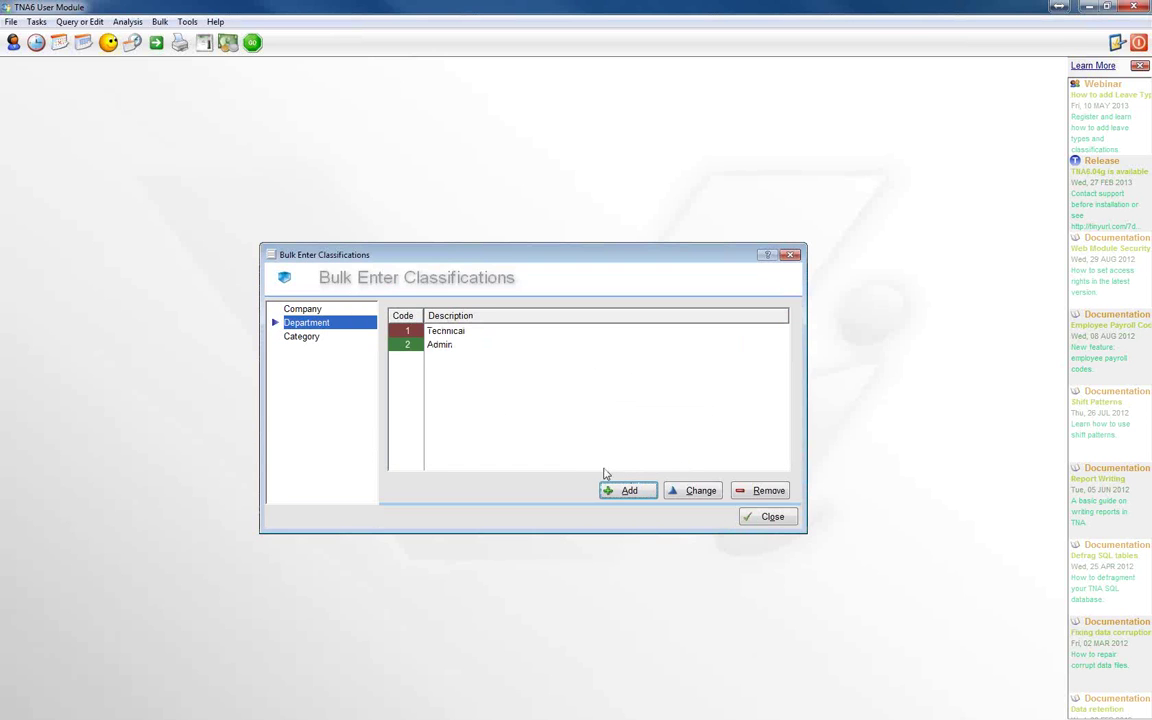
pyautogui.click(614, 491)
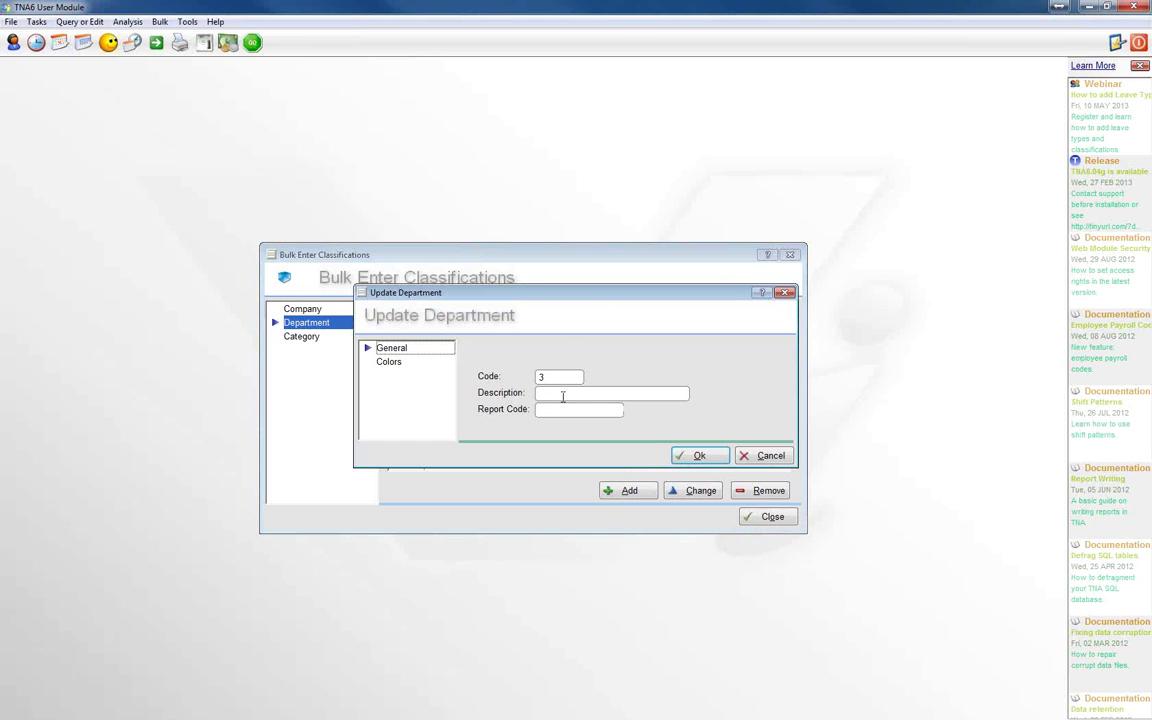
pyautogui.click(562, 395)
pyautogui.write('General Workers')
pyautogui.click(699, 455)
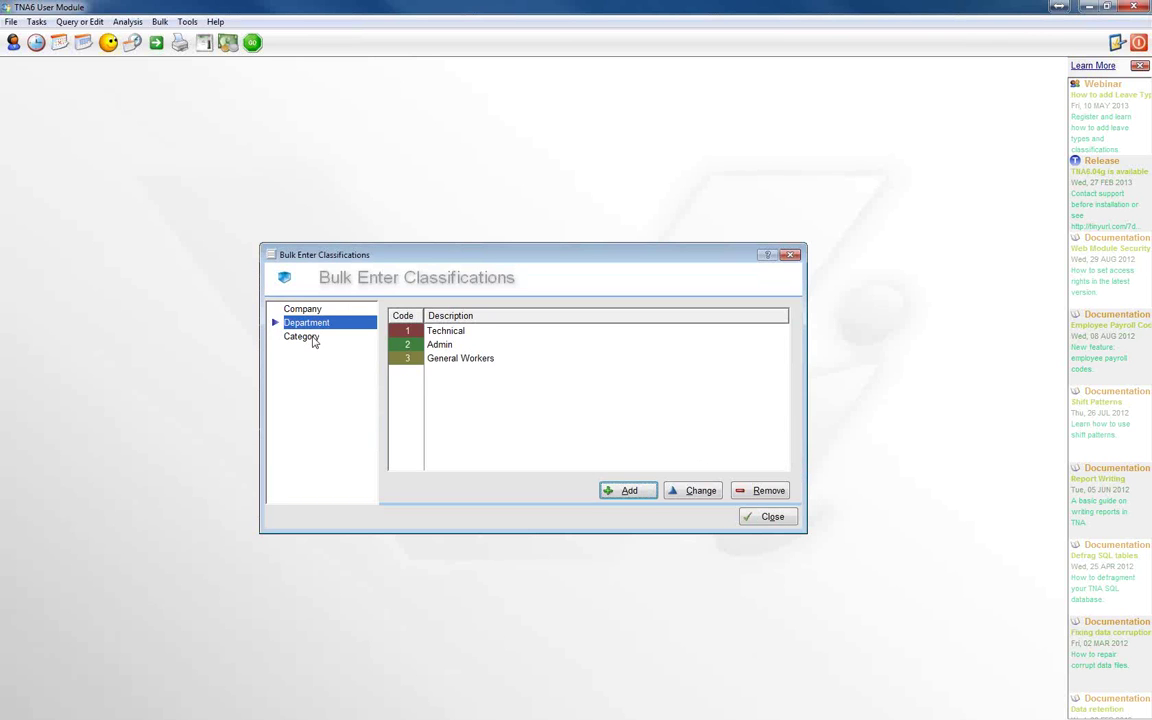
# Add the categories Full Time with code 1 and Part Time with code 2, check the classification lists and finish the bulk entry.
pyautogui.click(305, 337)
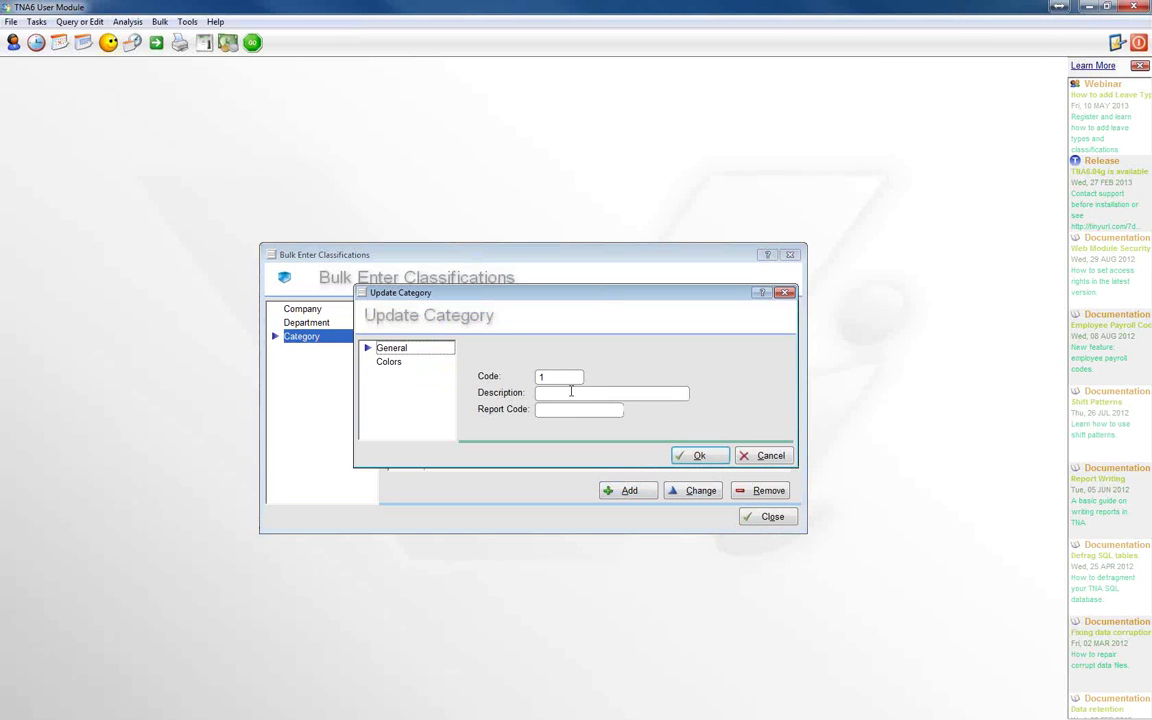
pyautogui.click(571, 394)
pyautogui.click(697, 457)
pyautogui.click(629, 491)
pyautogui.click(635, 393)
pyautogui.write('Part Time')
pyautogui.click(697, 456)
pyautogui.click(292, 310)
pyautogui.click(305, 323)
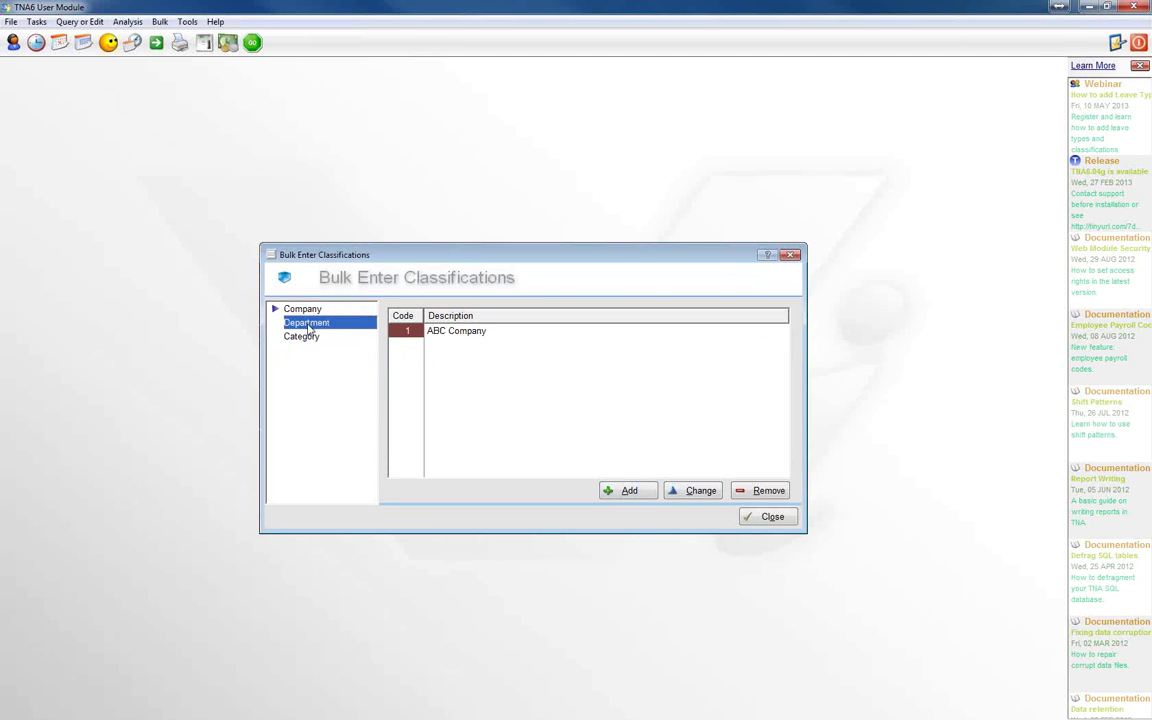
pyautogui.click(305, 337)
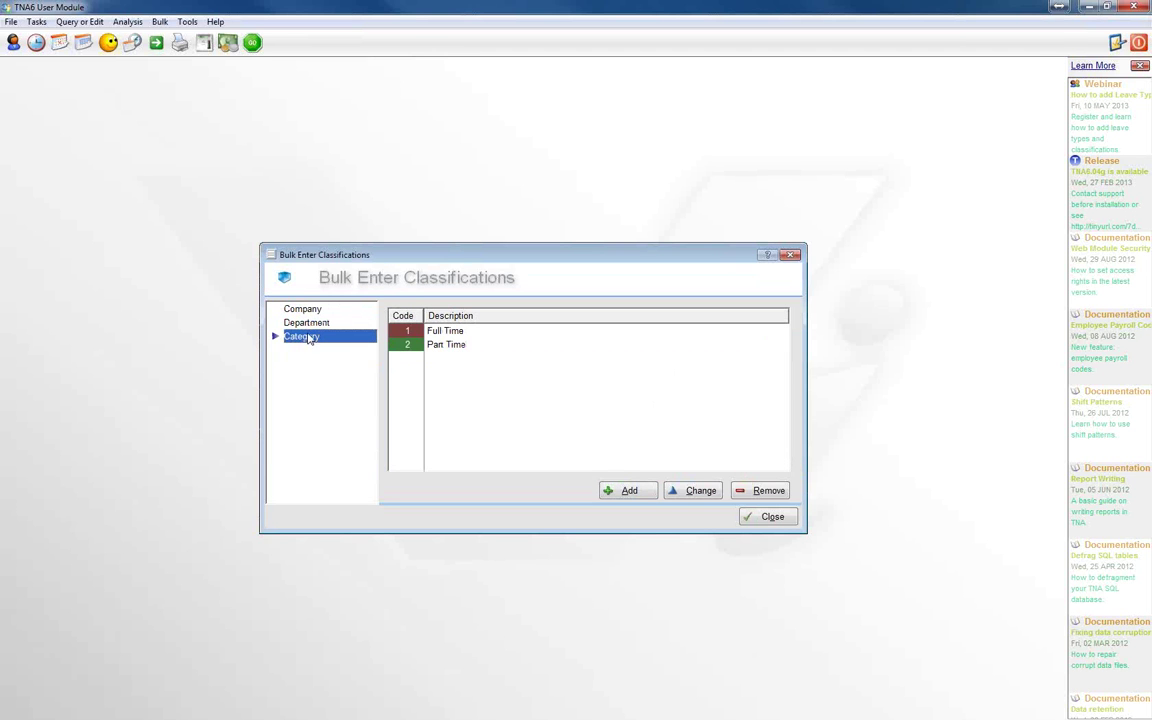
pyautogui.click(762, 518)
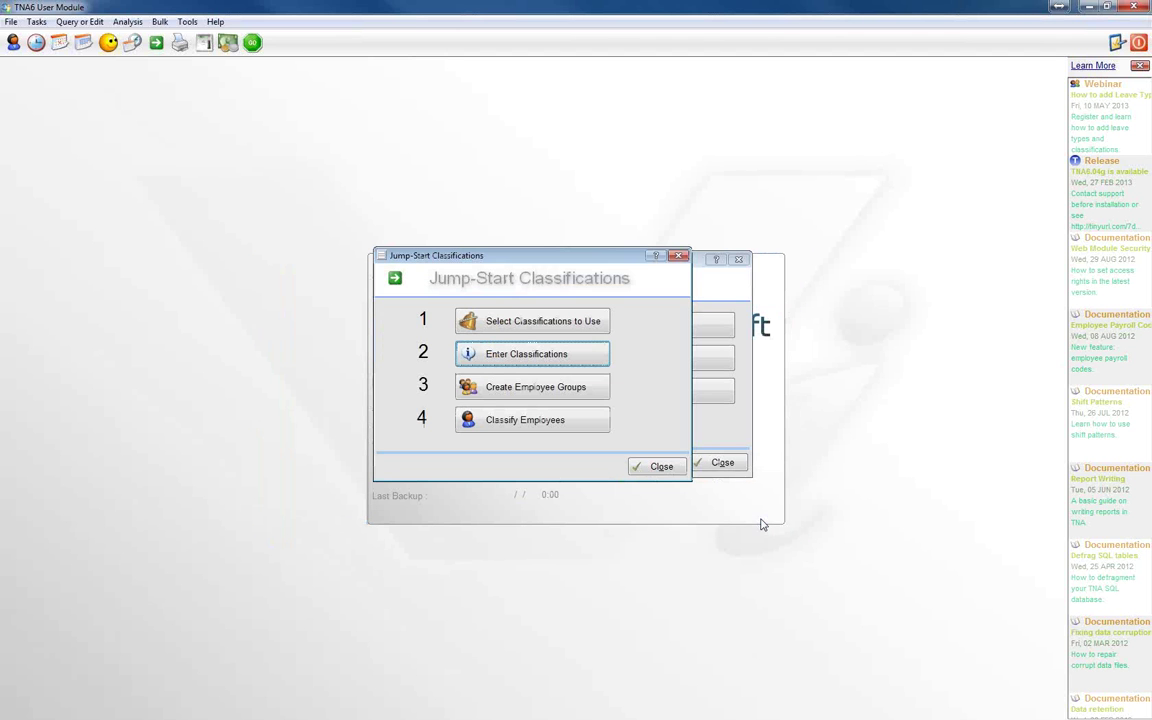
# Generate quick employee groups based on Company, Department and Category.
pyautogui.click(530, 388)
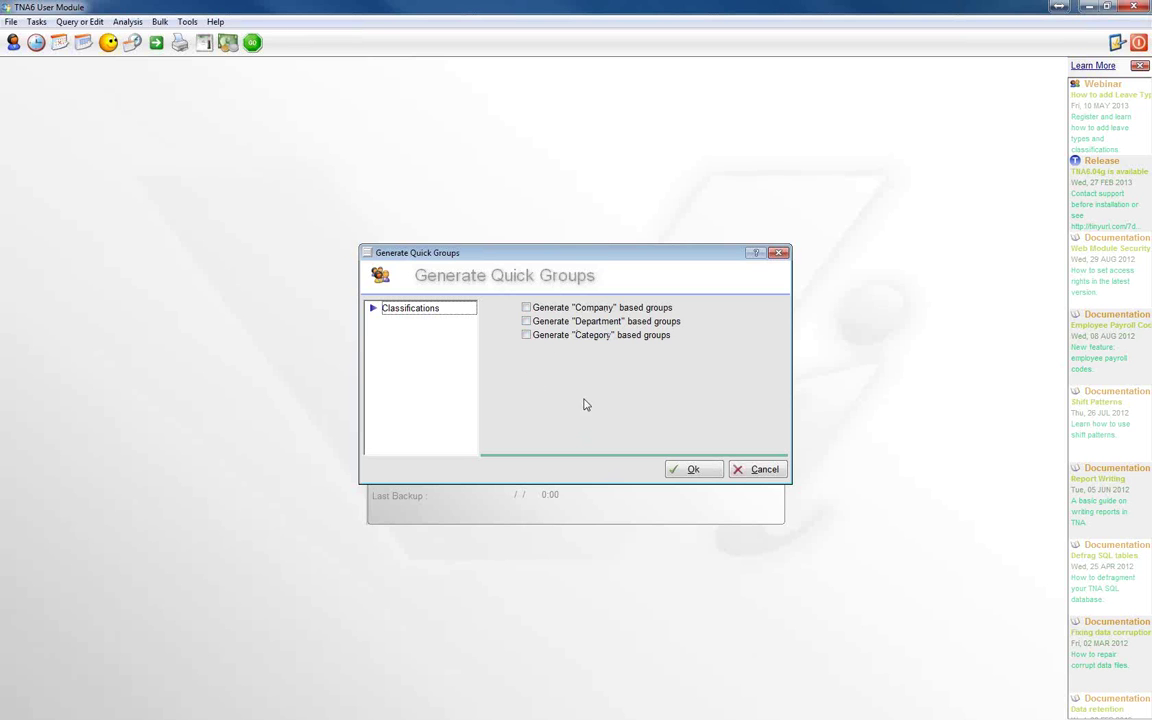
pyautogui.click(527, 311)
pyautogui.click(527, 321)
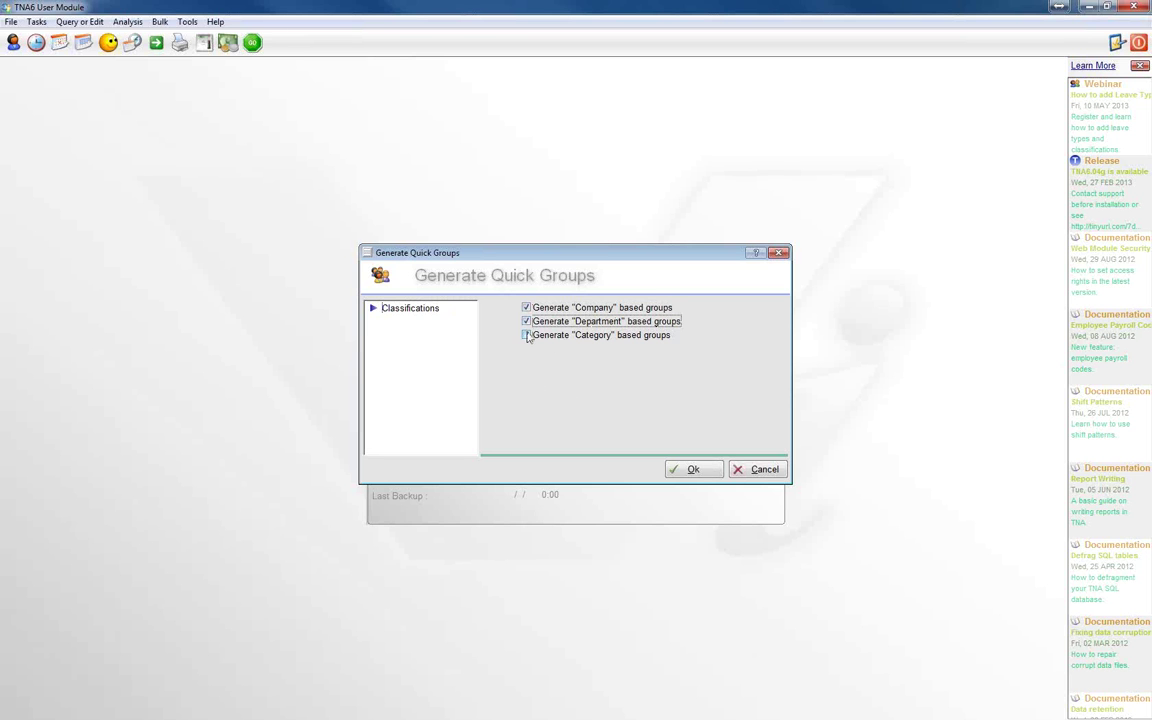
pyautogui.click(527, 335)
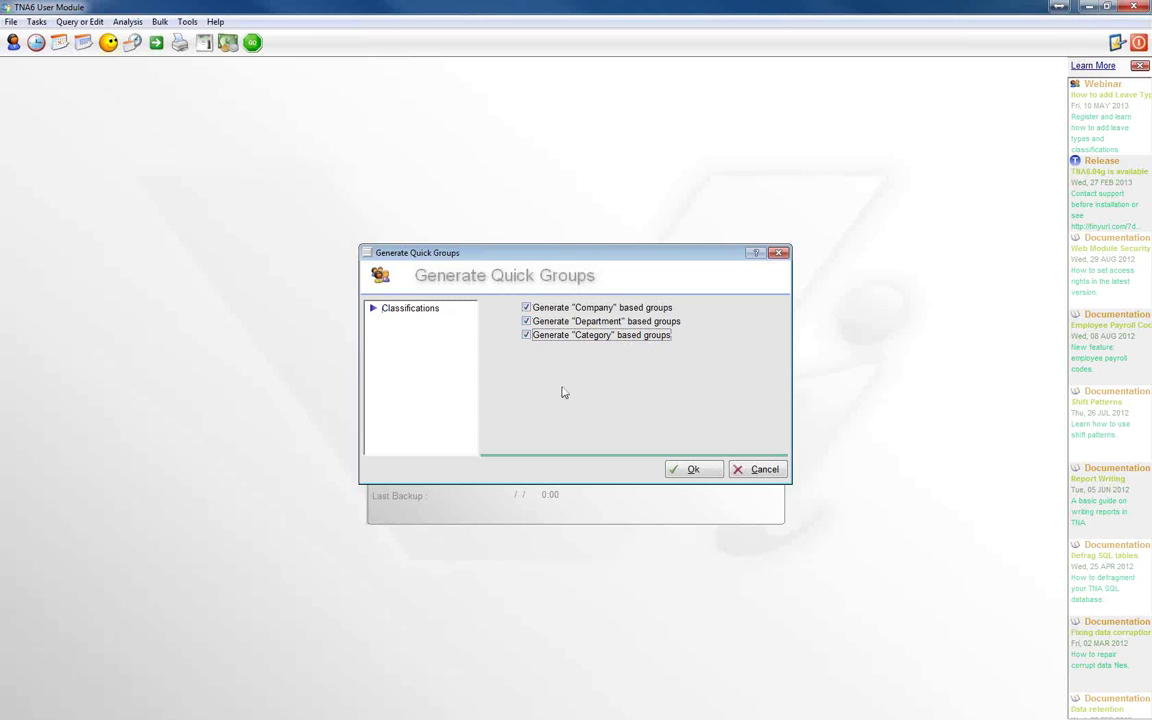
pyautogui.click(692, 470)
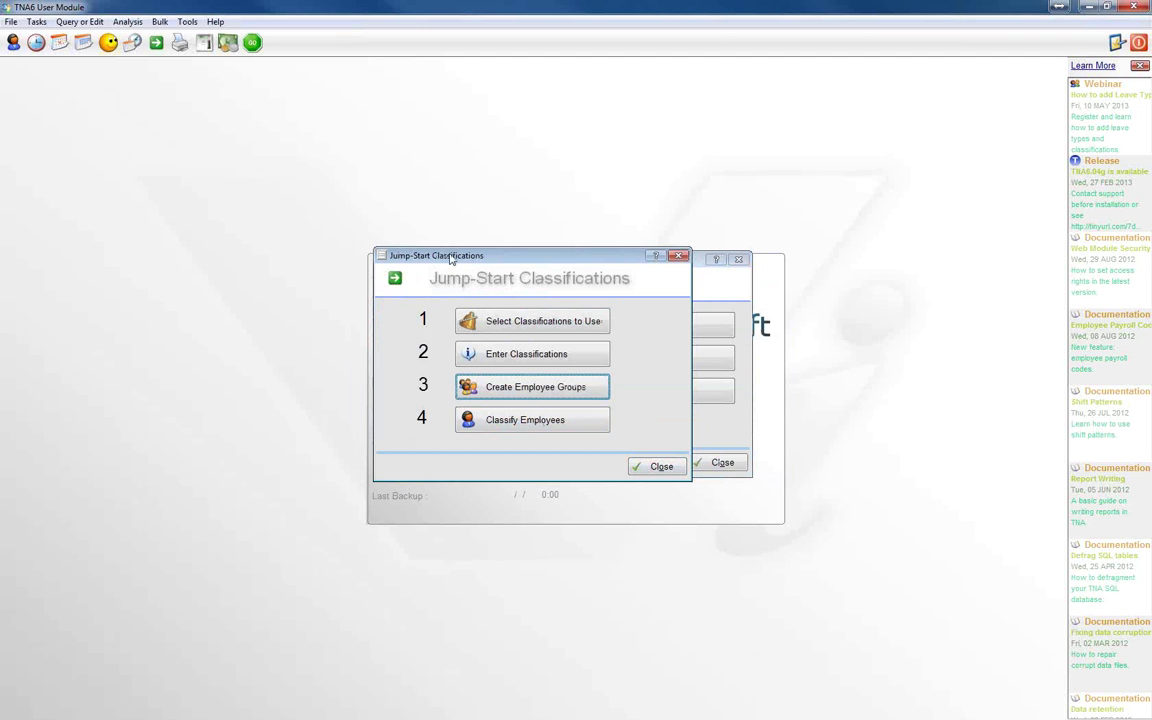
# Allocate the first unallocated employee to the Admin department in bulk classification and leave the jump-start setup.
pyautogui.click(557, 422)
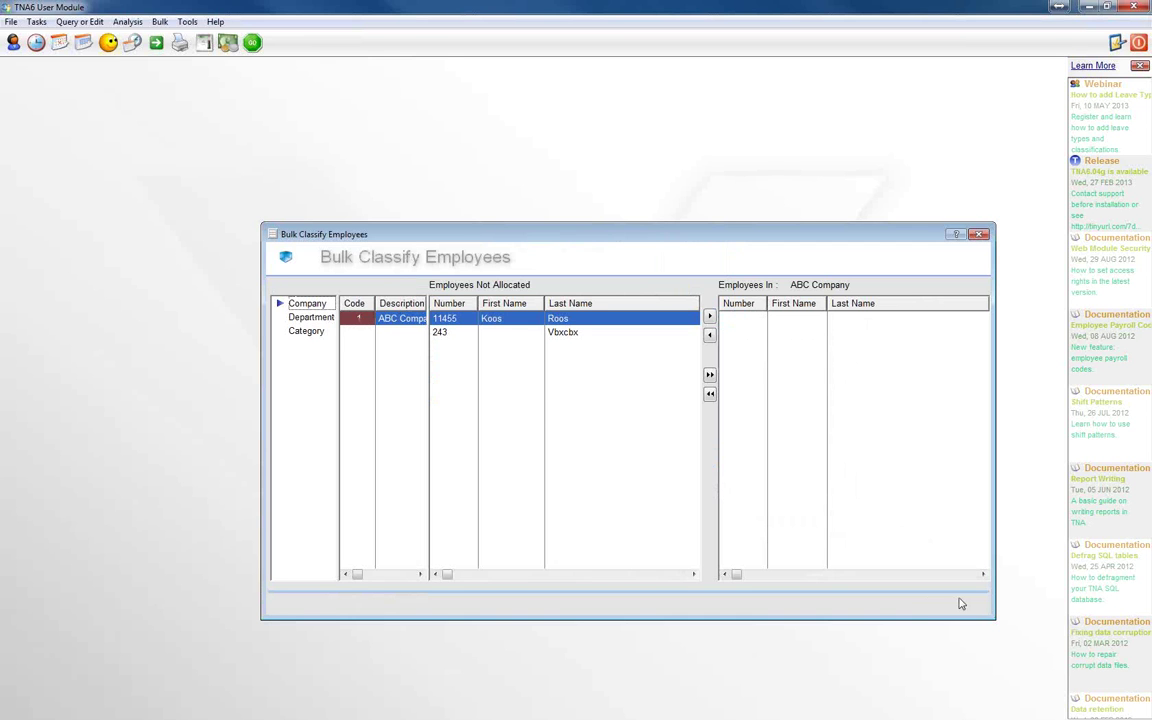
pyautogui.click(301, 318)
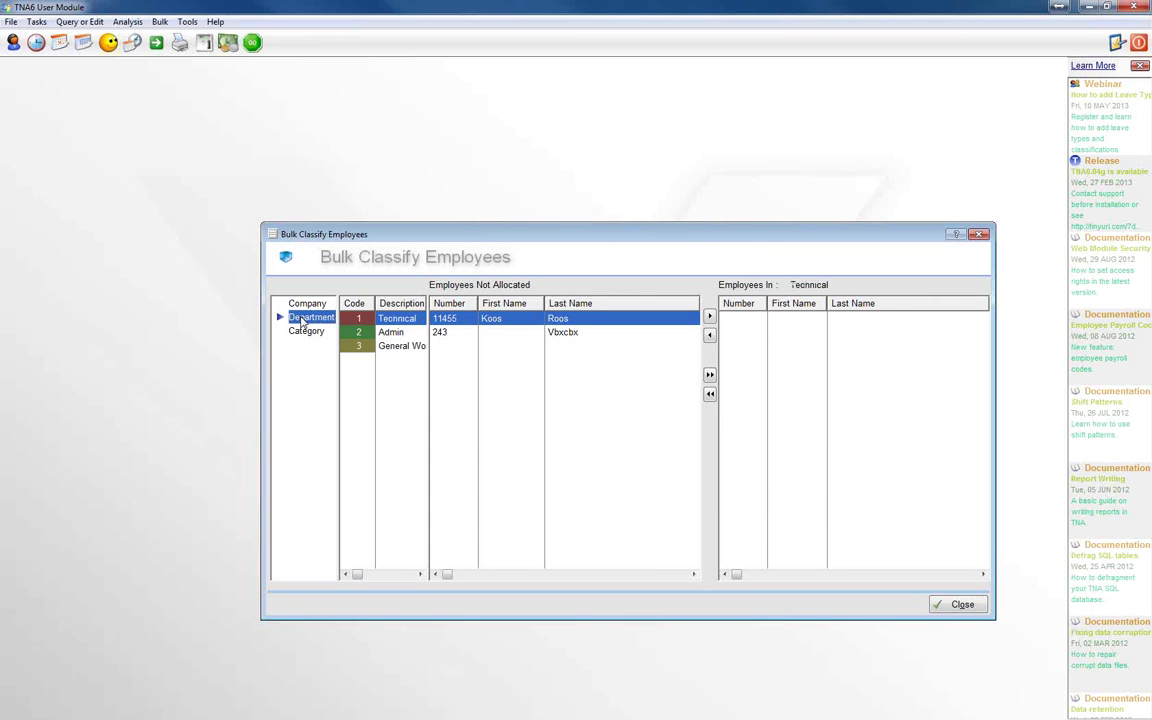
pyautogui.click(391, 331)
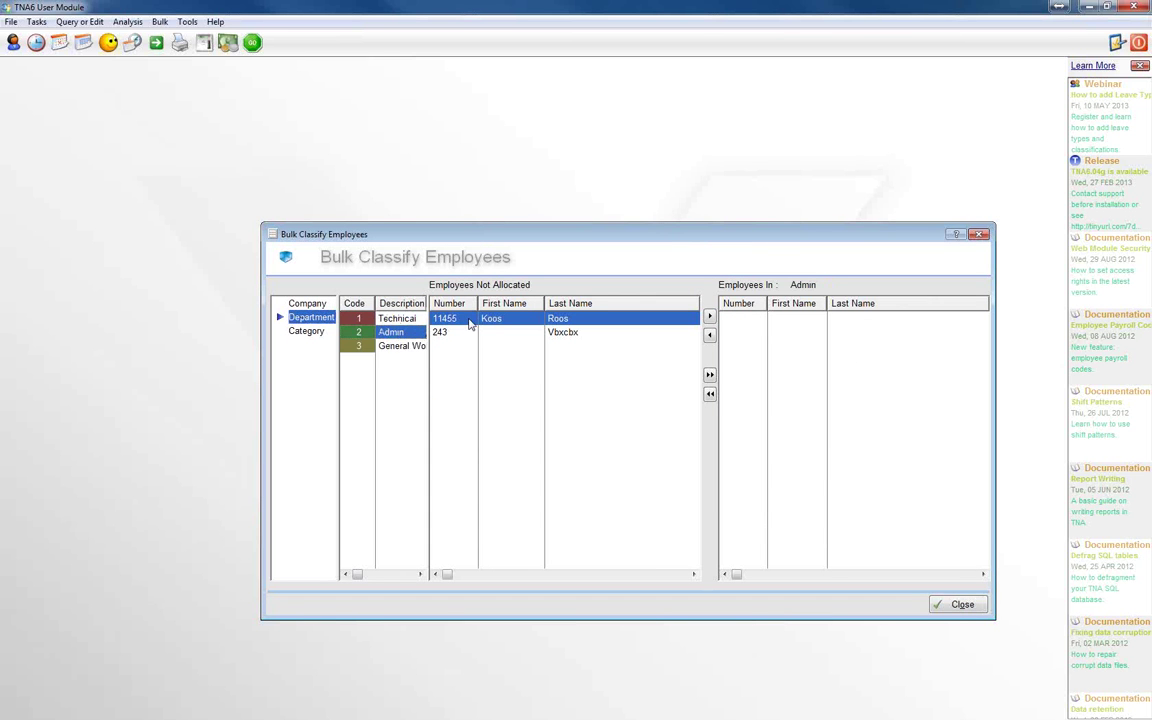
pyautogui.click(708, 318)
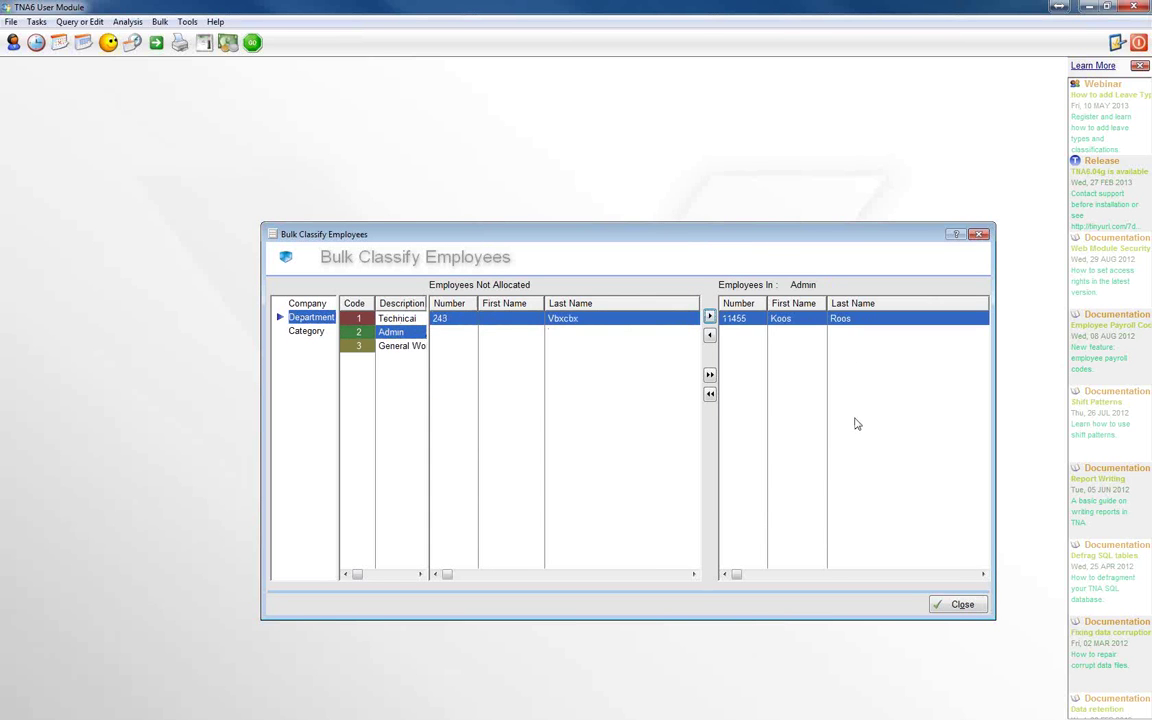
pyautogui.click(968, 606)
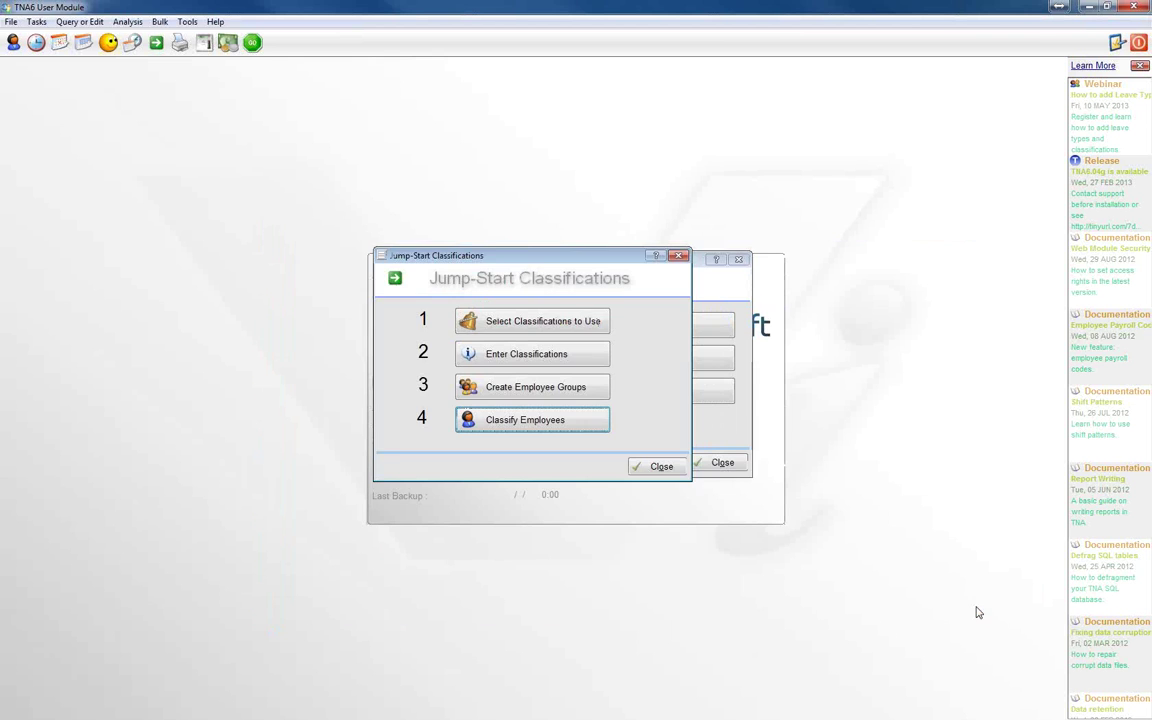
pyautogui.click(661, 466)
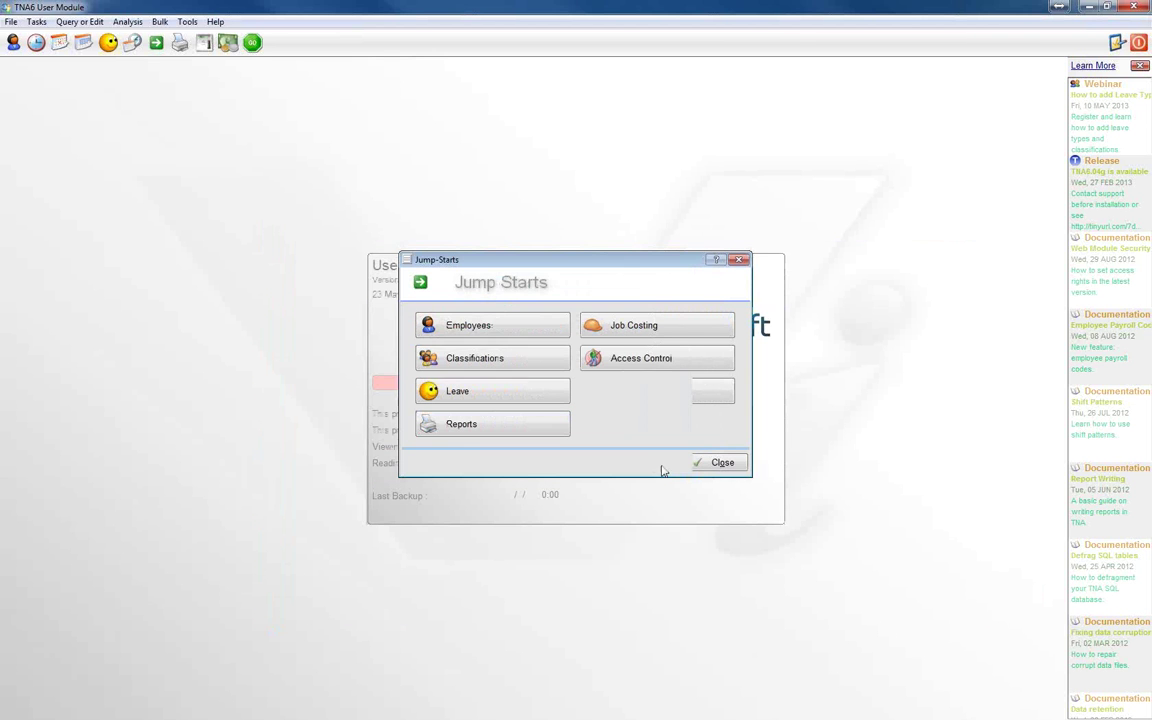
pyautogui.click(721, 463)
# Check the classification settings and group membership in the first employee's record, then leave it without saving.
pyautogui.click(14, 45)
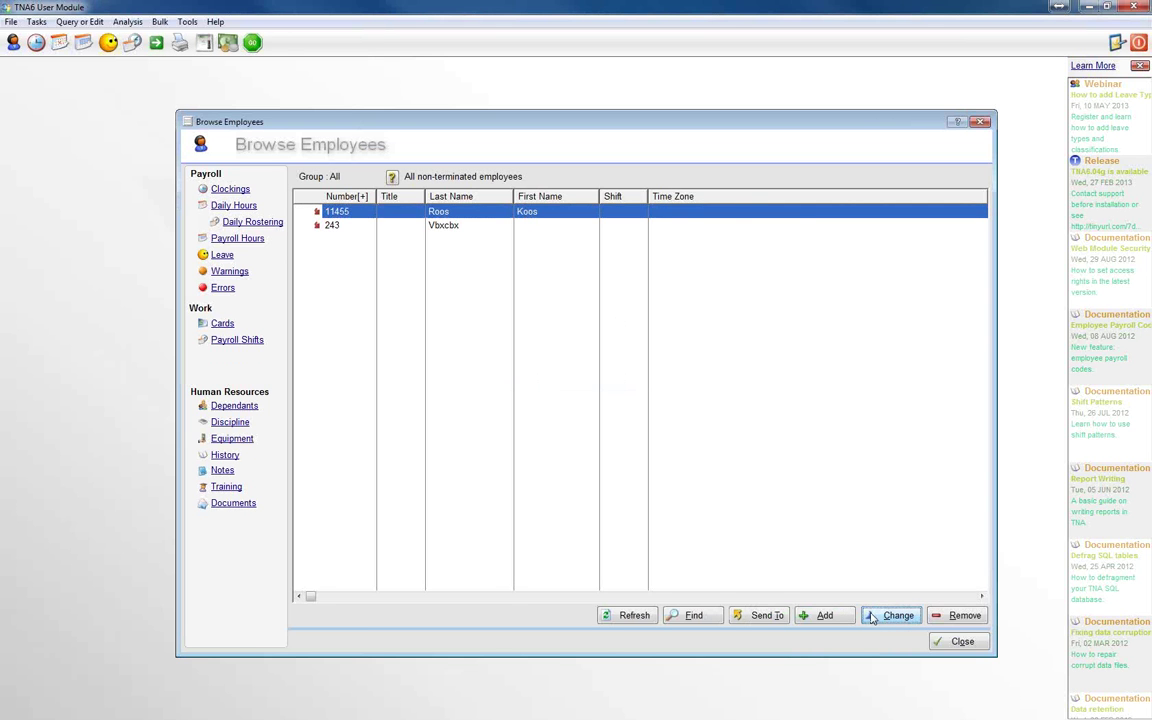
pyautogui.click(879, 617)
pyautogui.click(322, 324)
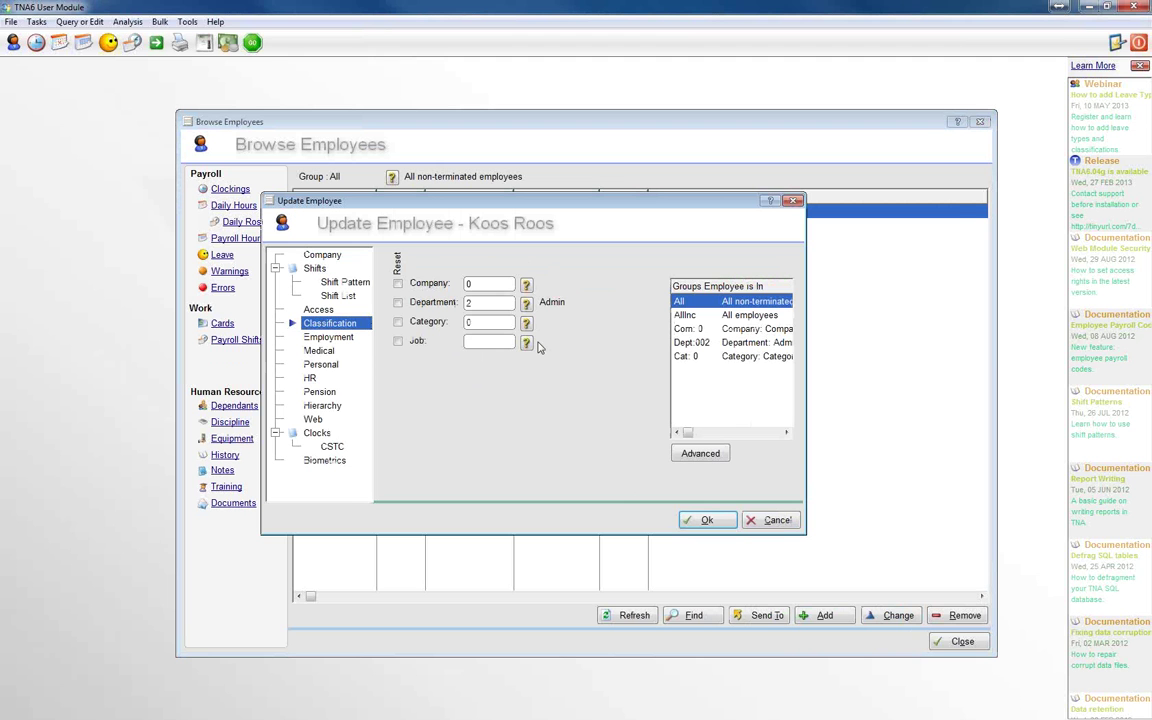
pyautogui.click(778, 521)
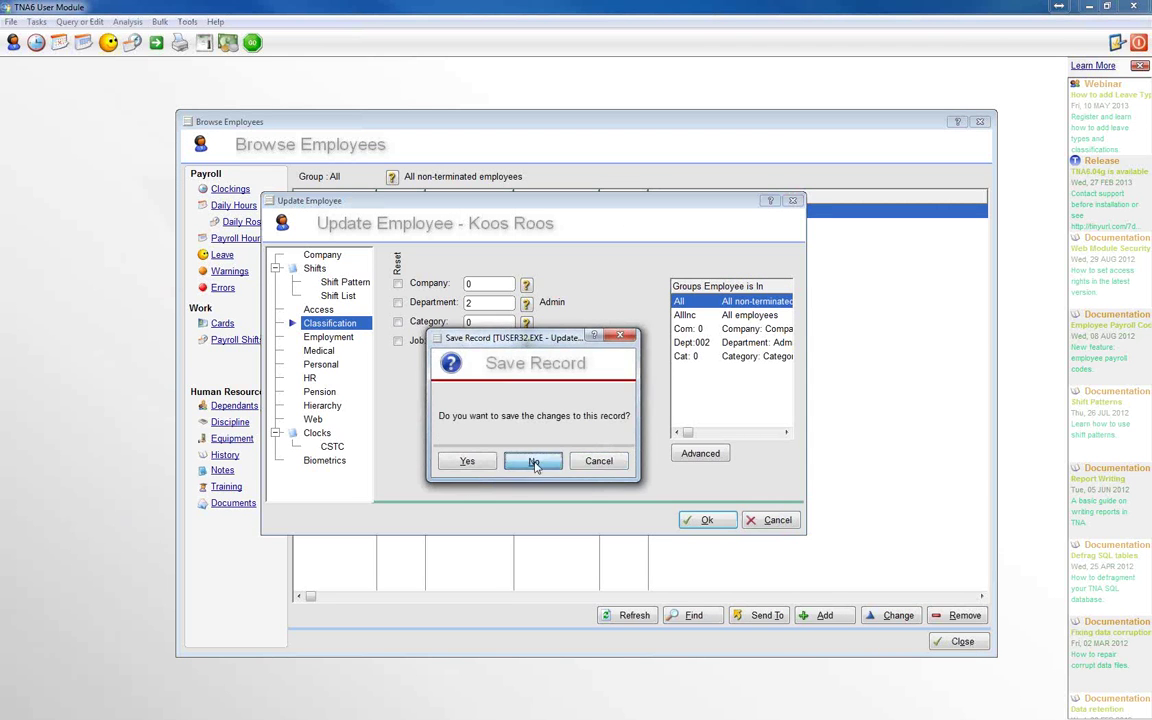
pyautogui.click(533, 462)
pyautogui.press('Escape')
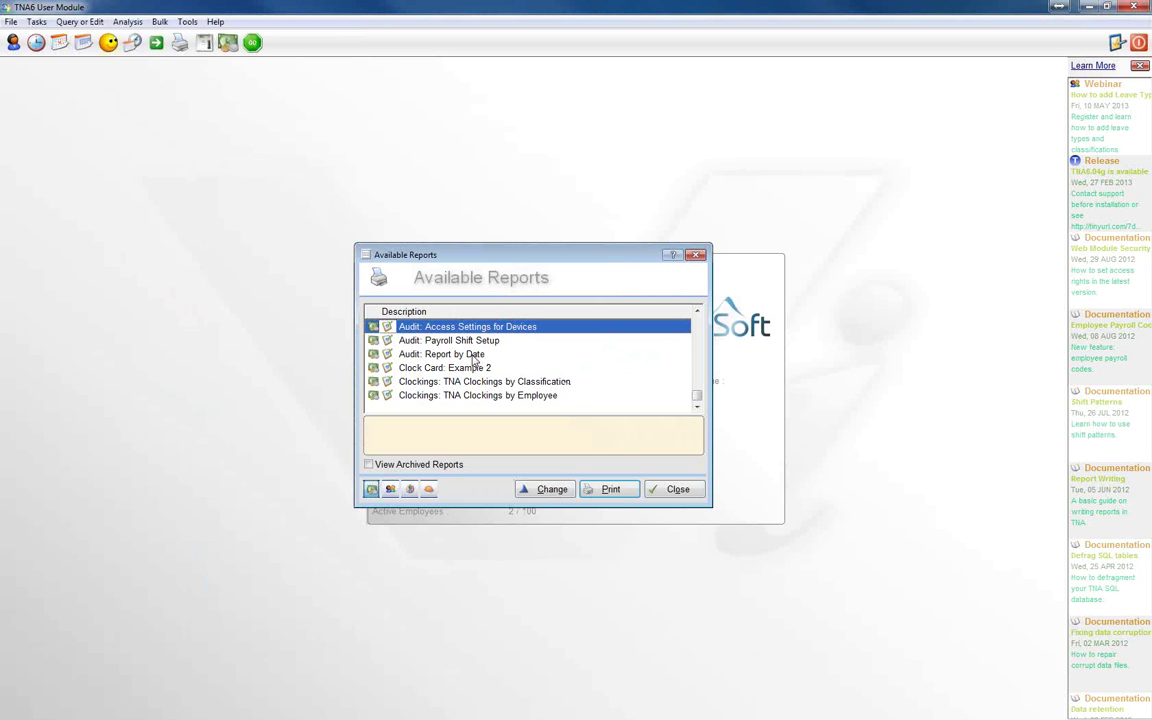
# View the employee groups available for the TNA Clockings by Employee report, highlighting Department: Technical, and leave the group selection unchanged.
pyautogui.click(488, 397)
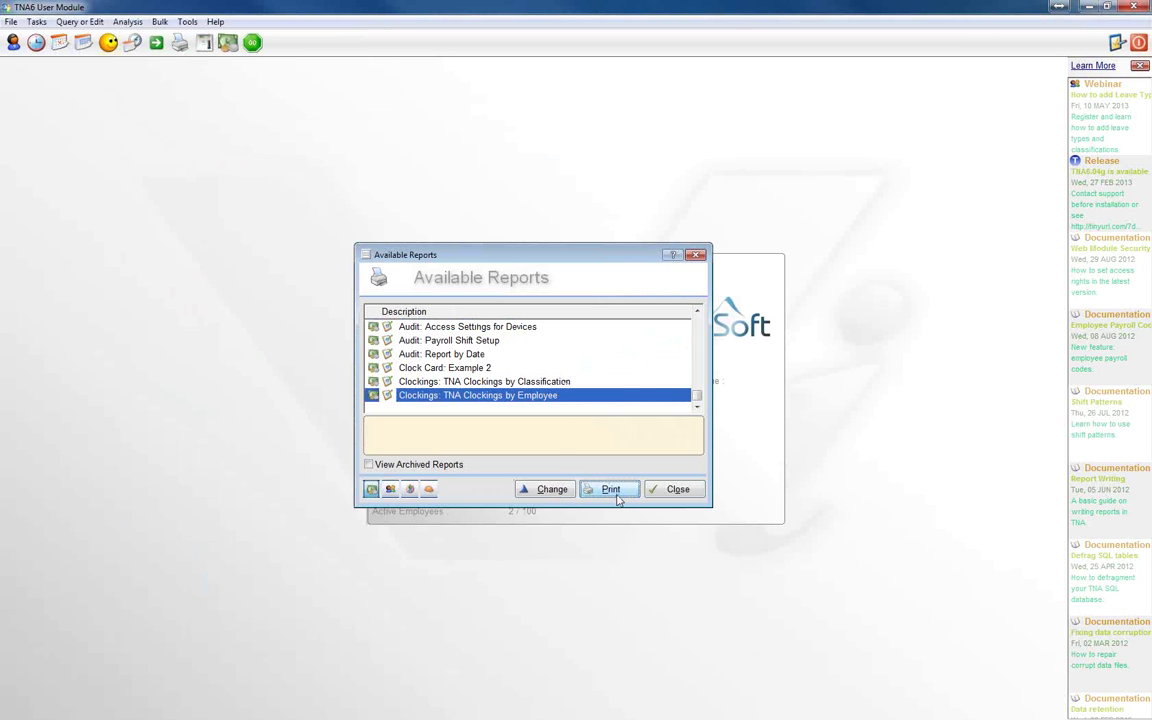
pyautogui.click(612, 490)
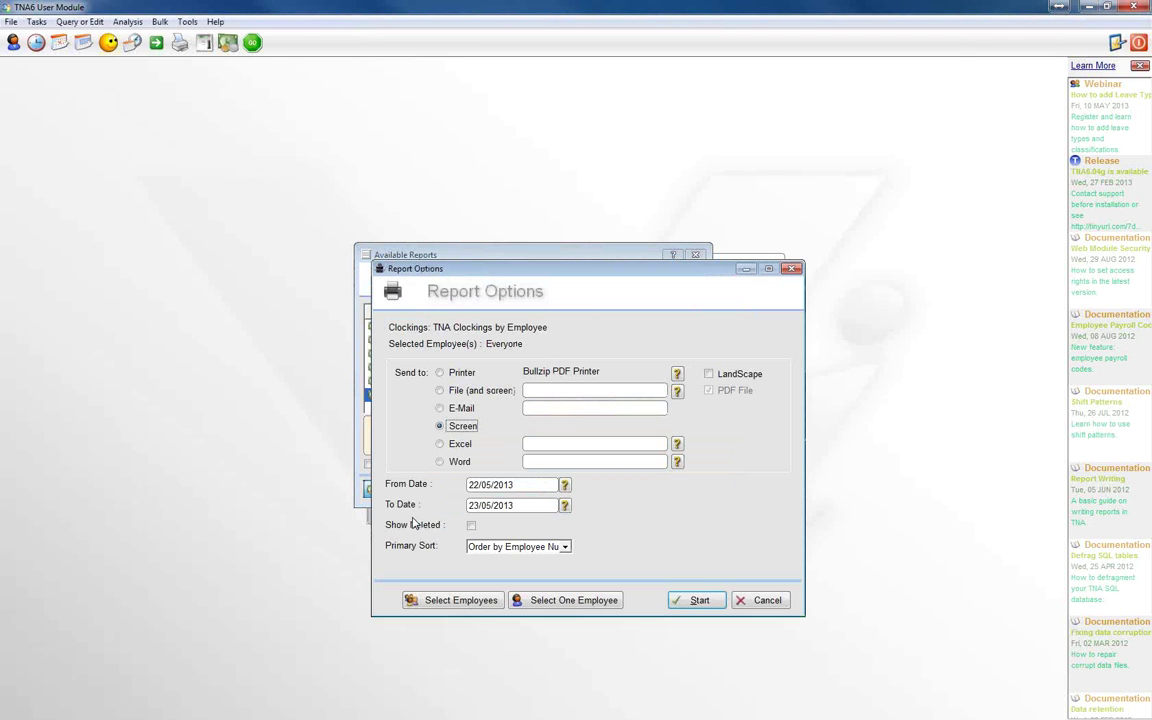
pyautogui.click(443, 603)
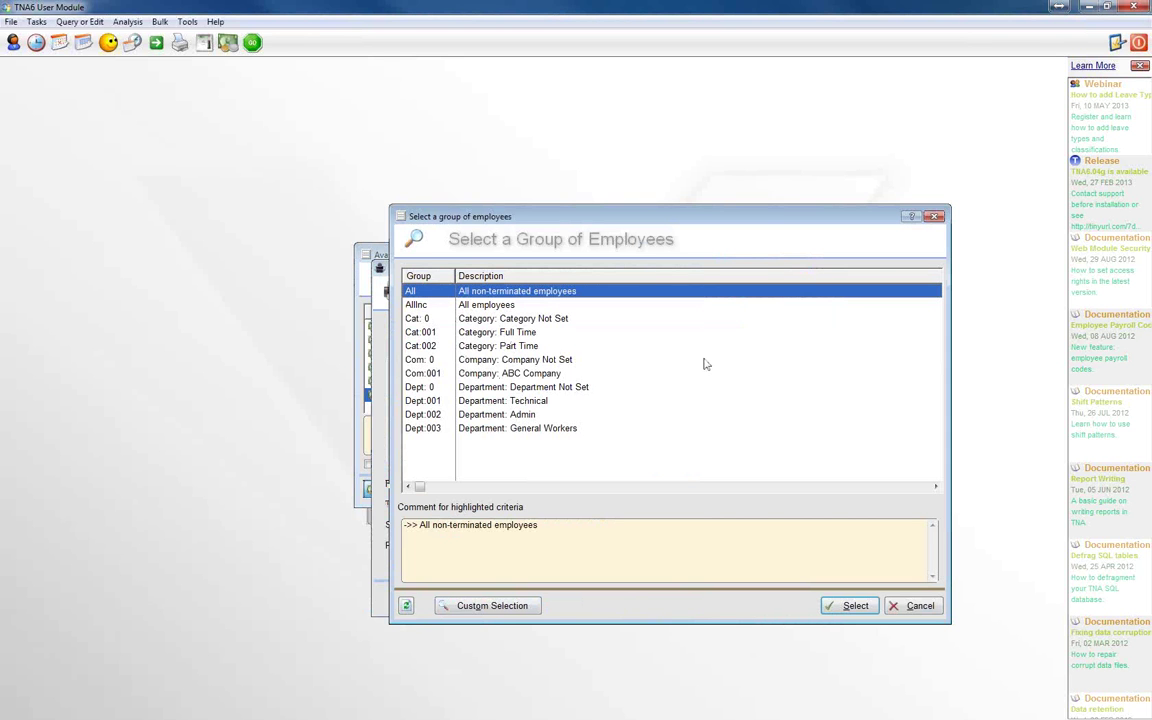
pyautogui.click(526, 403)
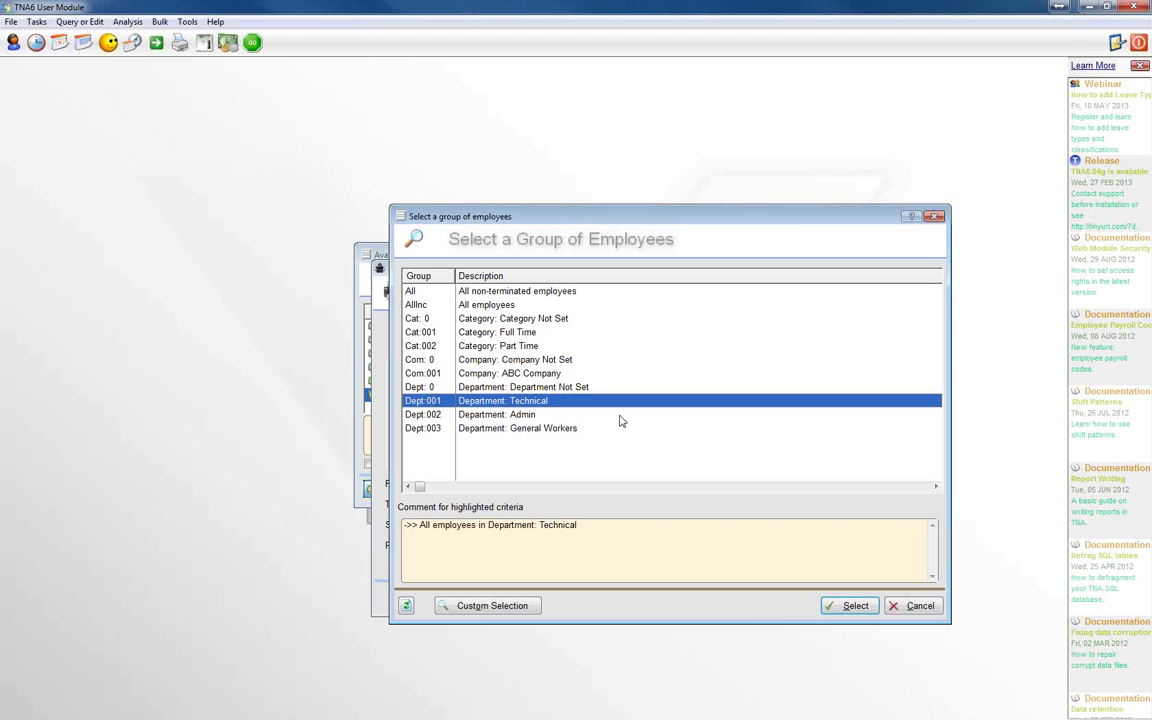
pyautogui.click(918, 607)
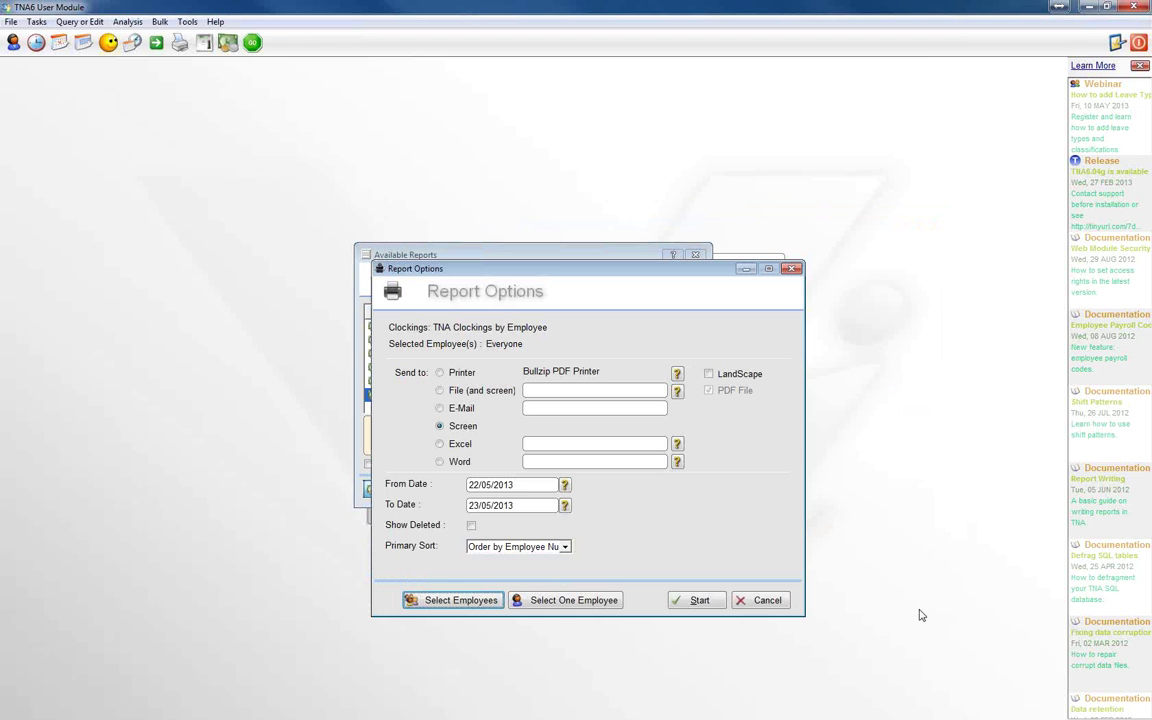
# Close the report windows and review the leave features in the leave jump-start setup, accepting them as they are.
pyautogui.click(762, 604)
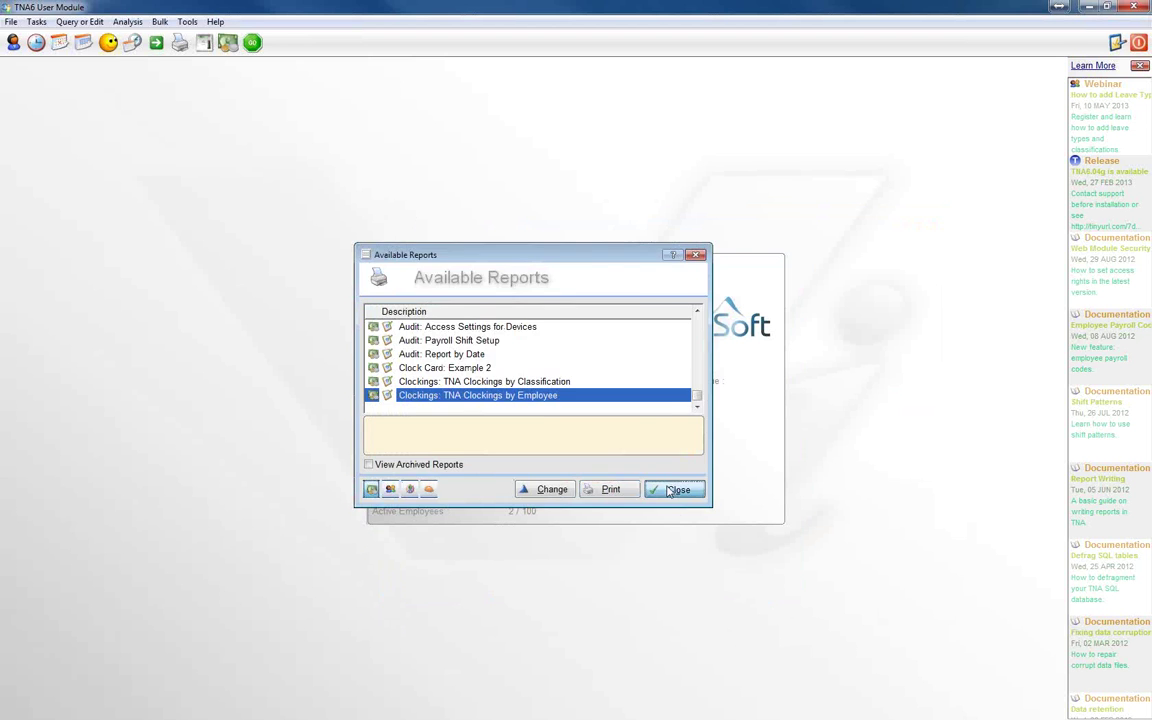
pyautogui.click(670, 490)
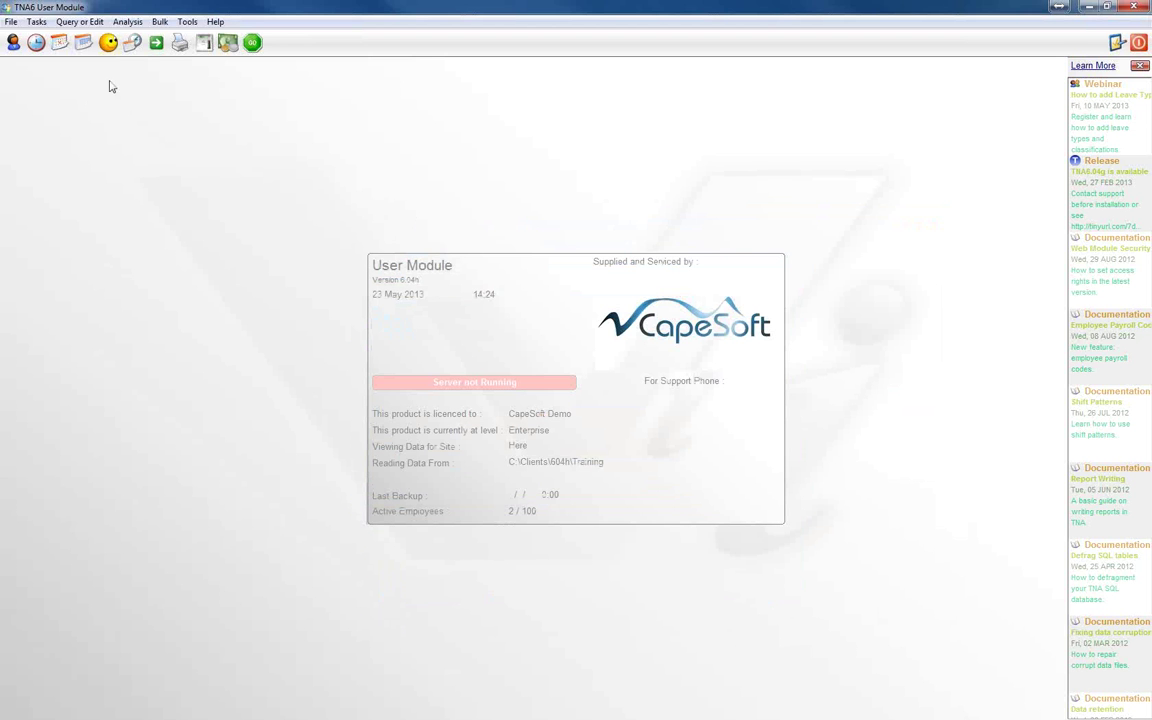
pyautogui.click(156, 43)
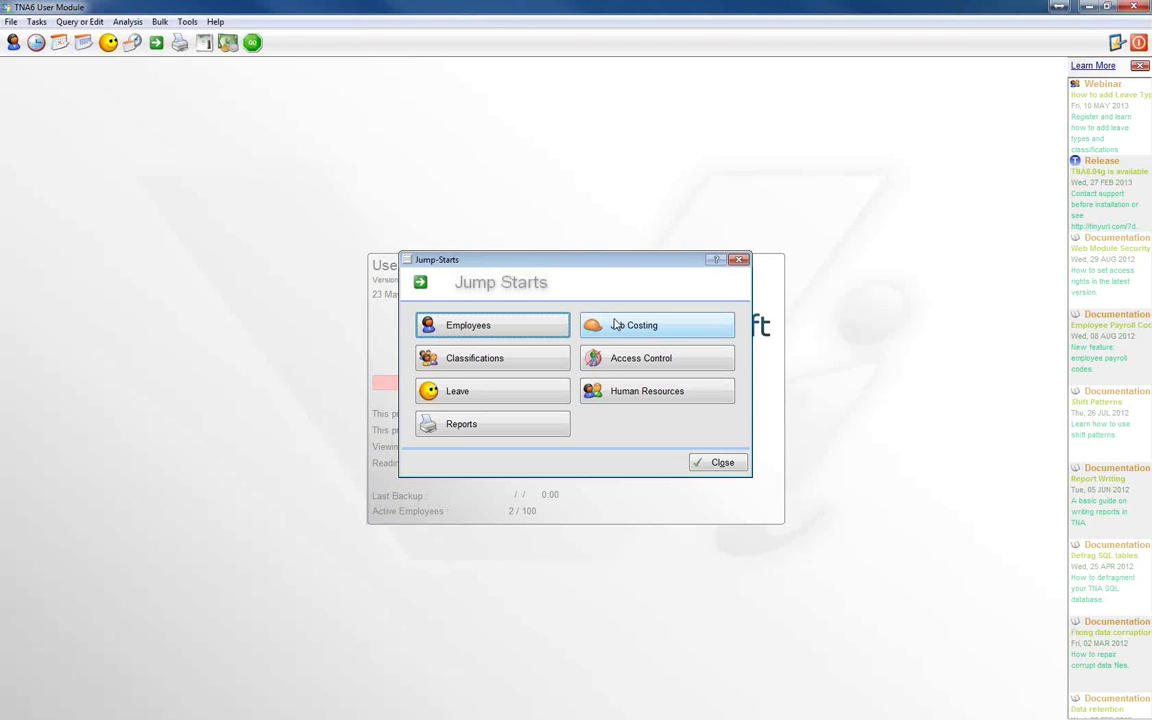
pyautogui.click(488, 395)
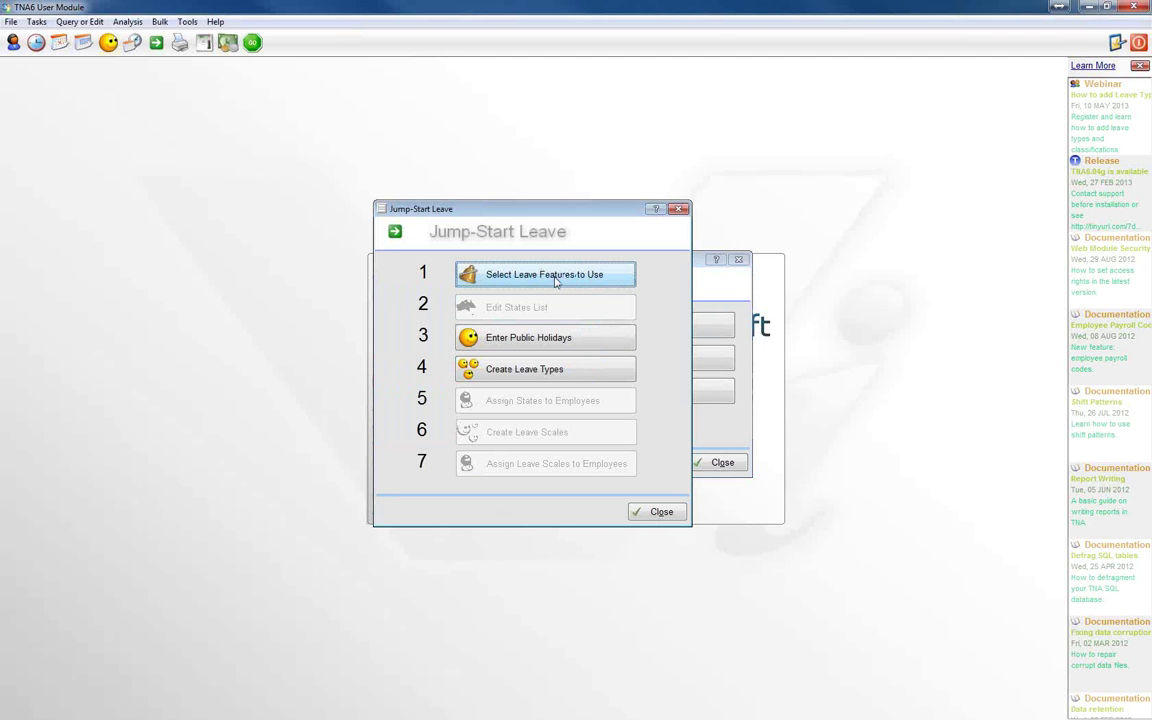
pyautogui.click(585, 276)
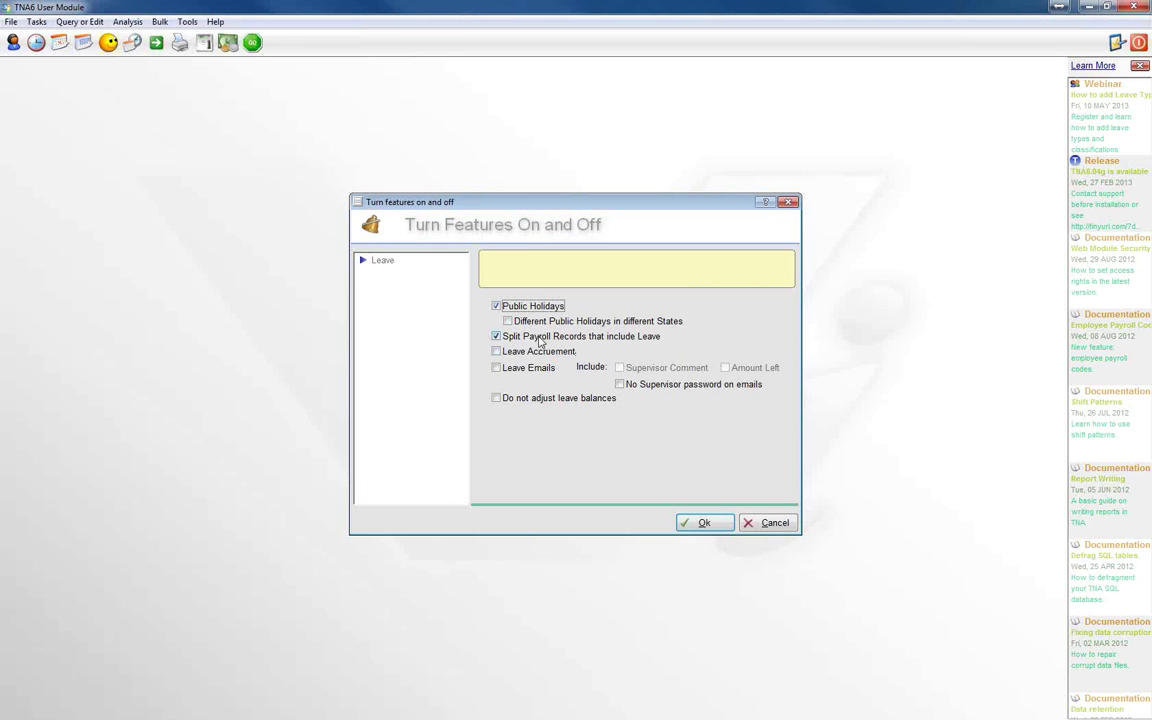
pyautogui.click(700, 522)
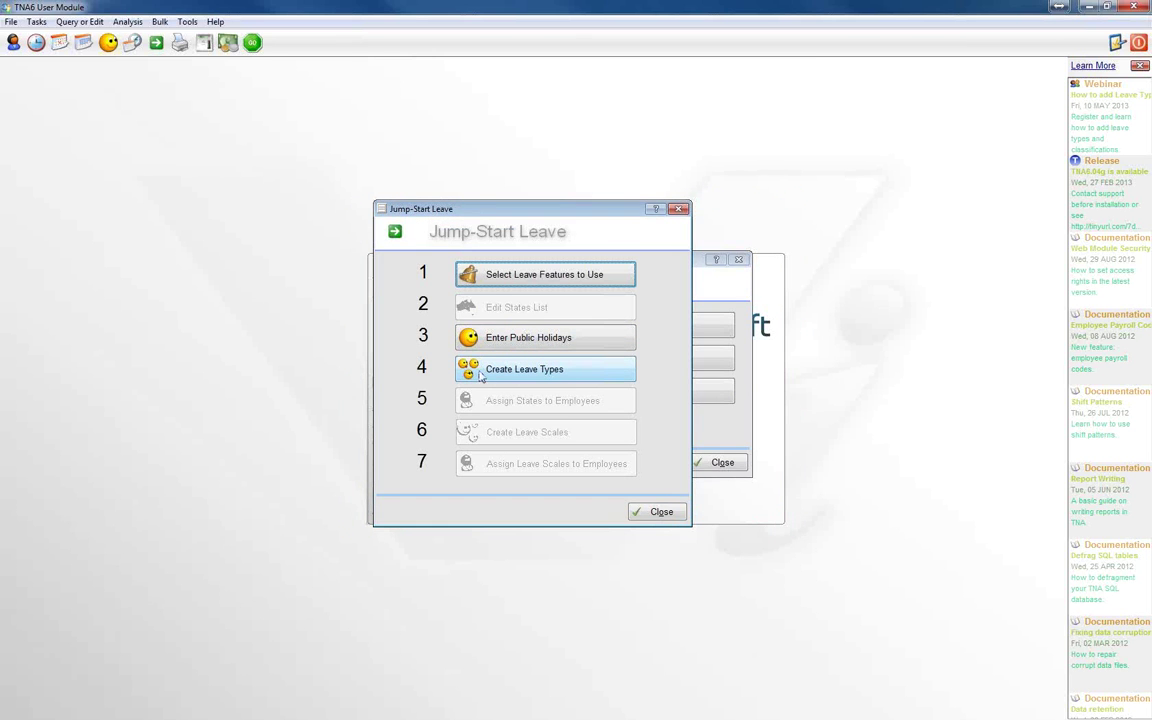
# Add a new leave type with the description Workers Comp, assigning hours automatically from shift rules and deducting from nothing.
pyautogui.click(545, 372)
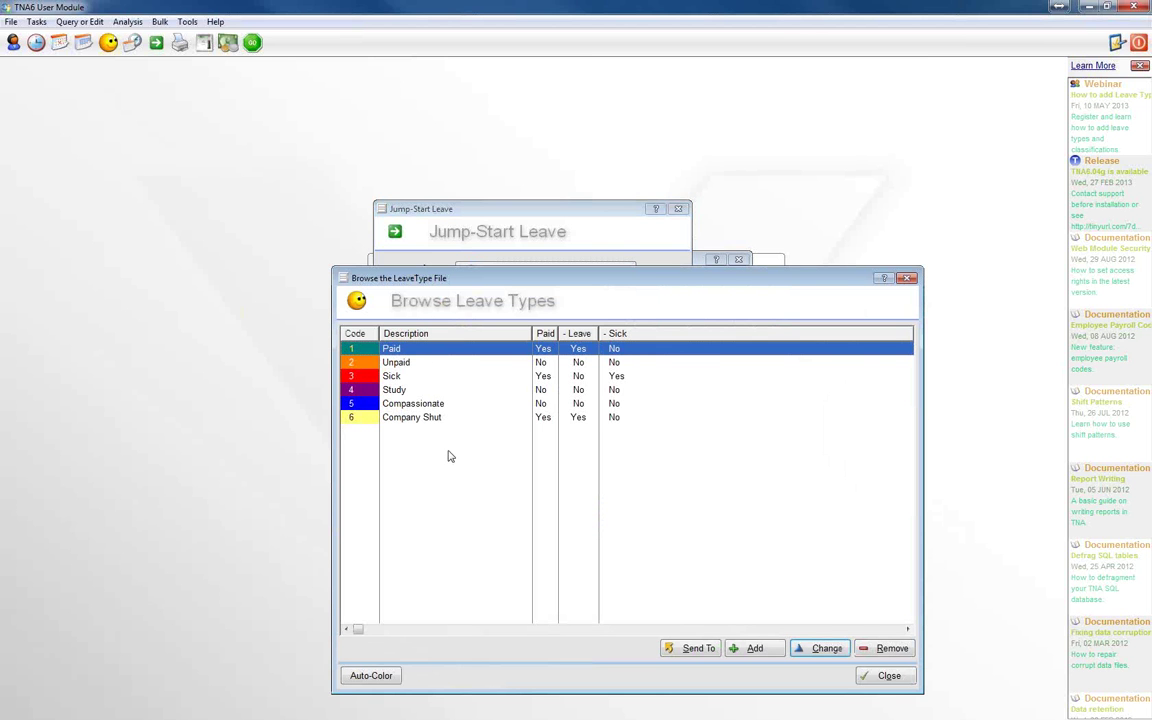
pyautogui.click(752, 649)
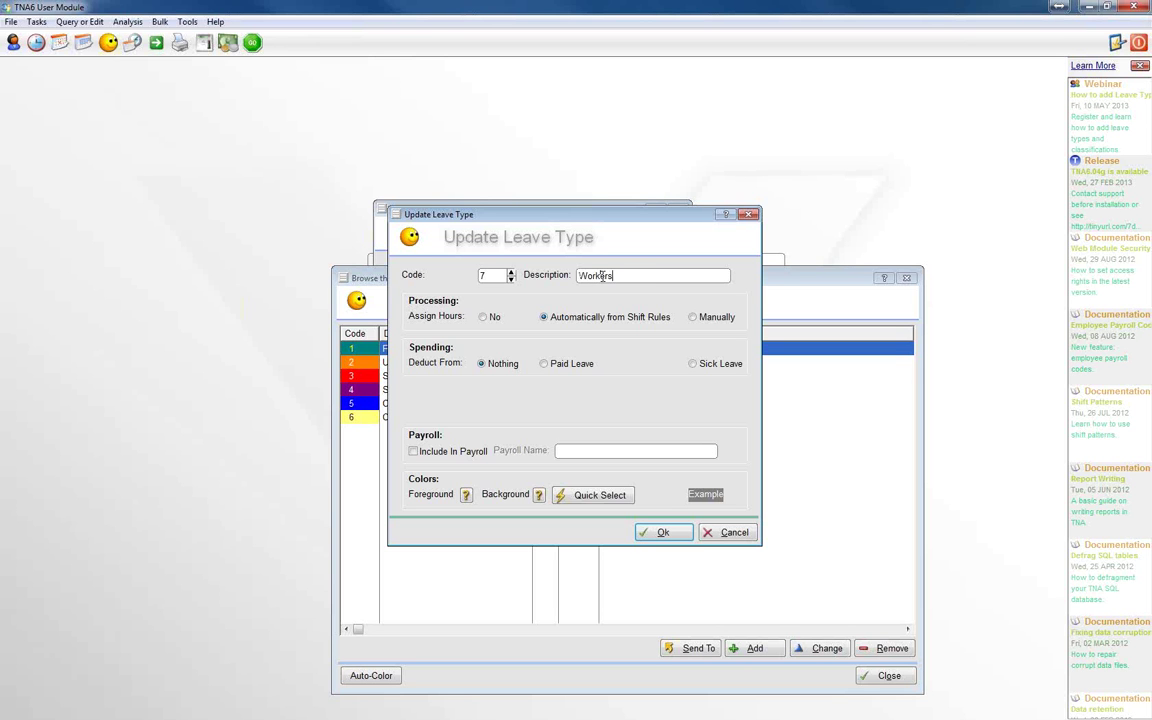
pyautogui.click(603, 276)
pyautogui.write('Workers Comp')
pyautogui.moveTo(440, 214); pyautogui.dragTo(548, 219)
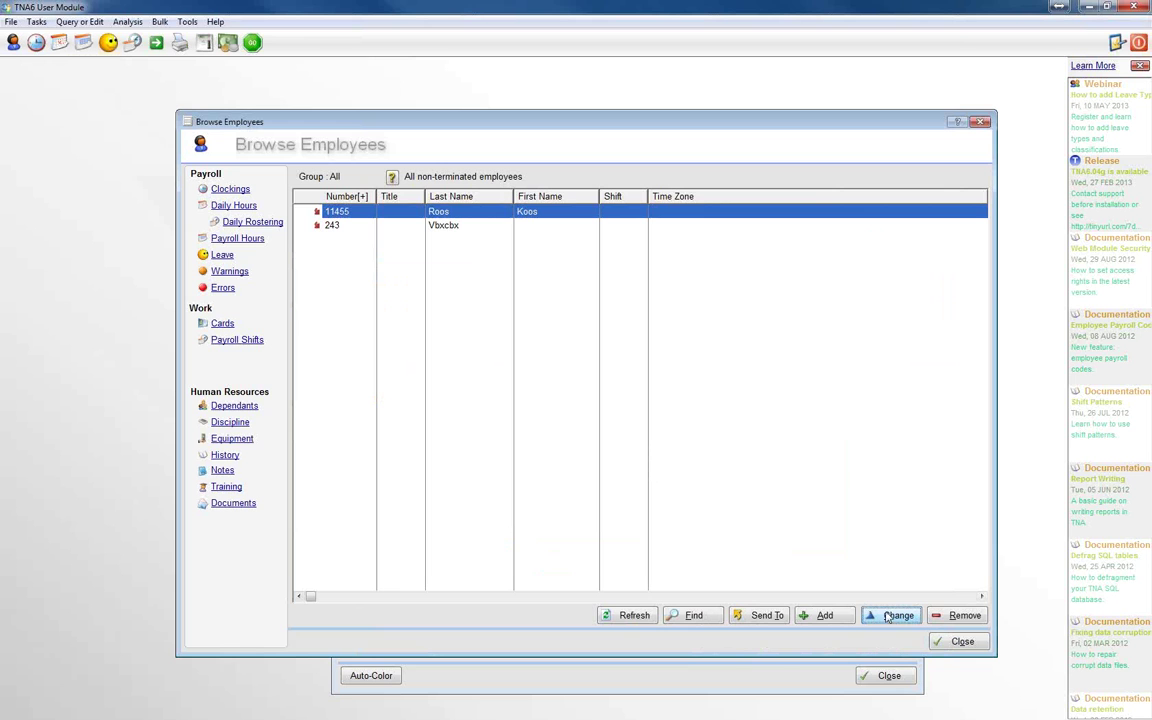
# Check the annual leave and sick leave fields in the first employee's employment settings and leave the record without saving.
pyautogui.click(886, 617)
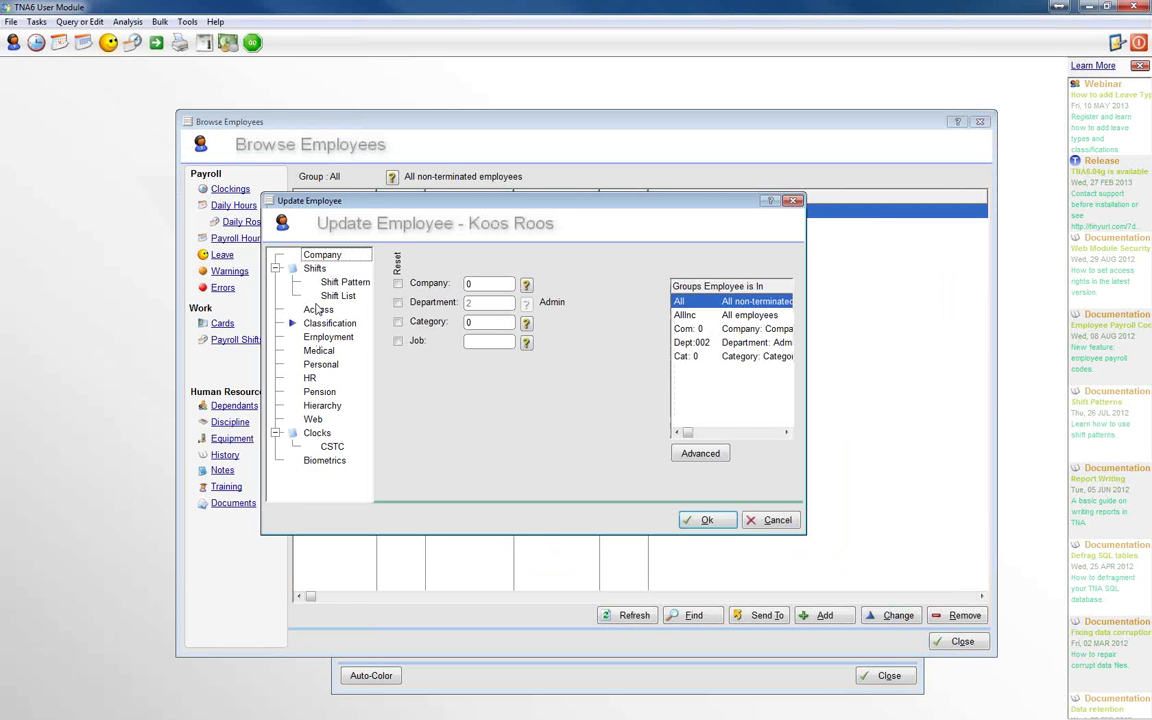
pyautogui.click(325, 337)
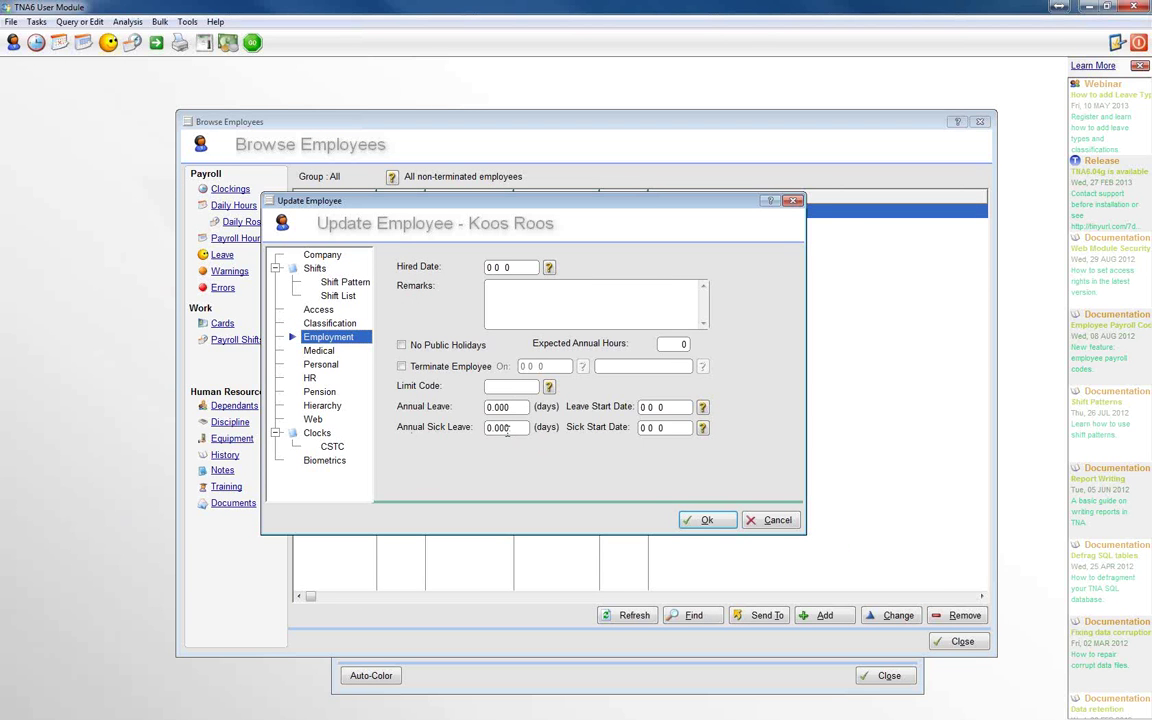
pyautogui.click(769, 521)
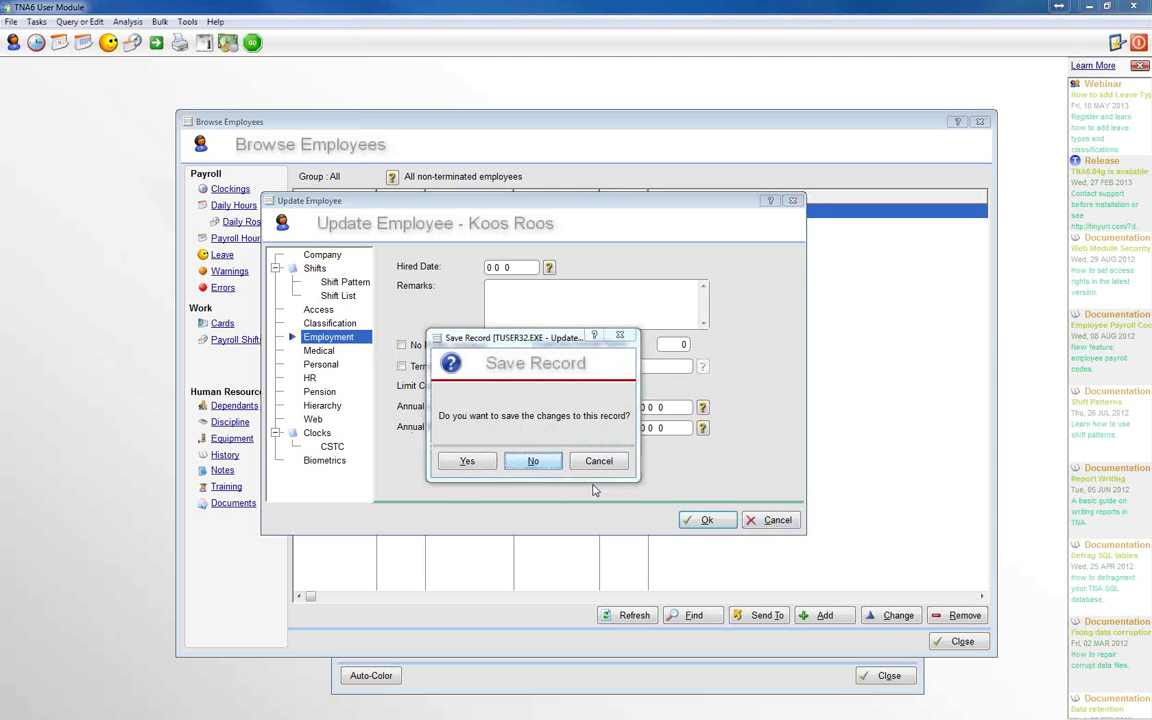
pyautogui.click(533, 461)
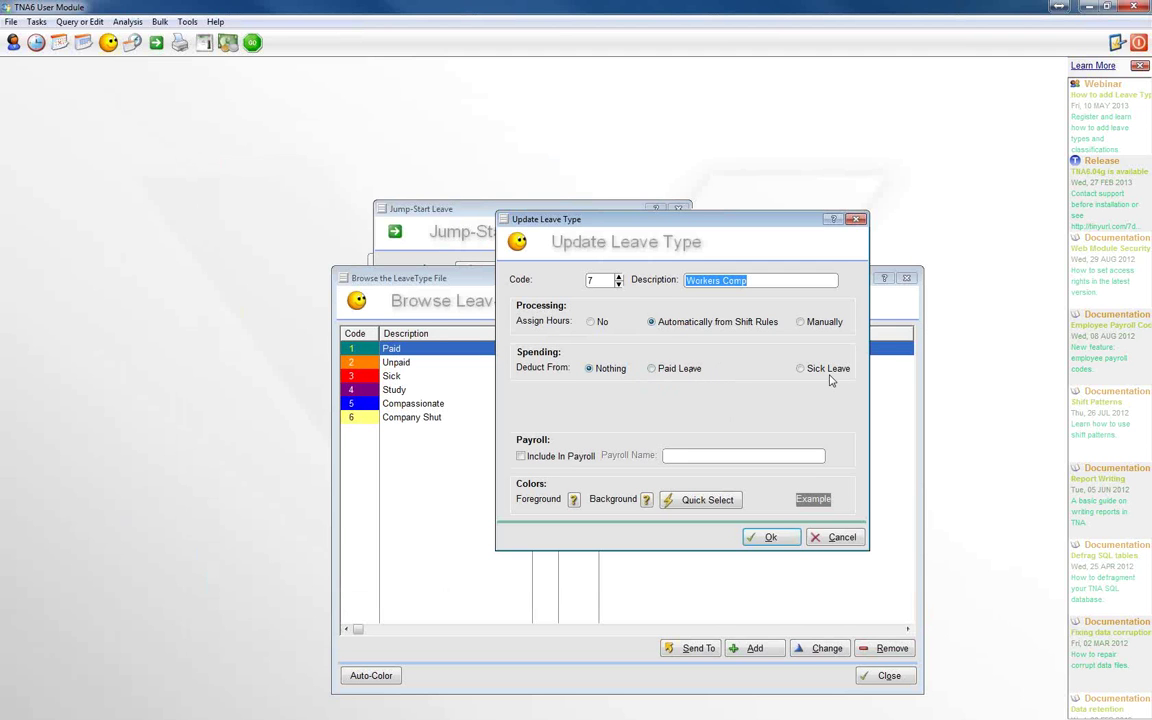
# Save the Workers Comp leave type without including it in payroll and leave the jump-start setup.
pyautogui.click(521, 457)
pyautogui.click(691, 456)
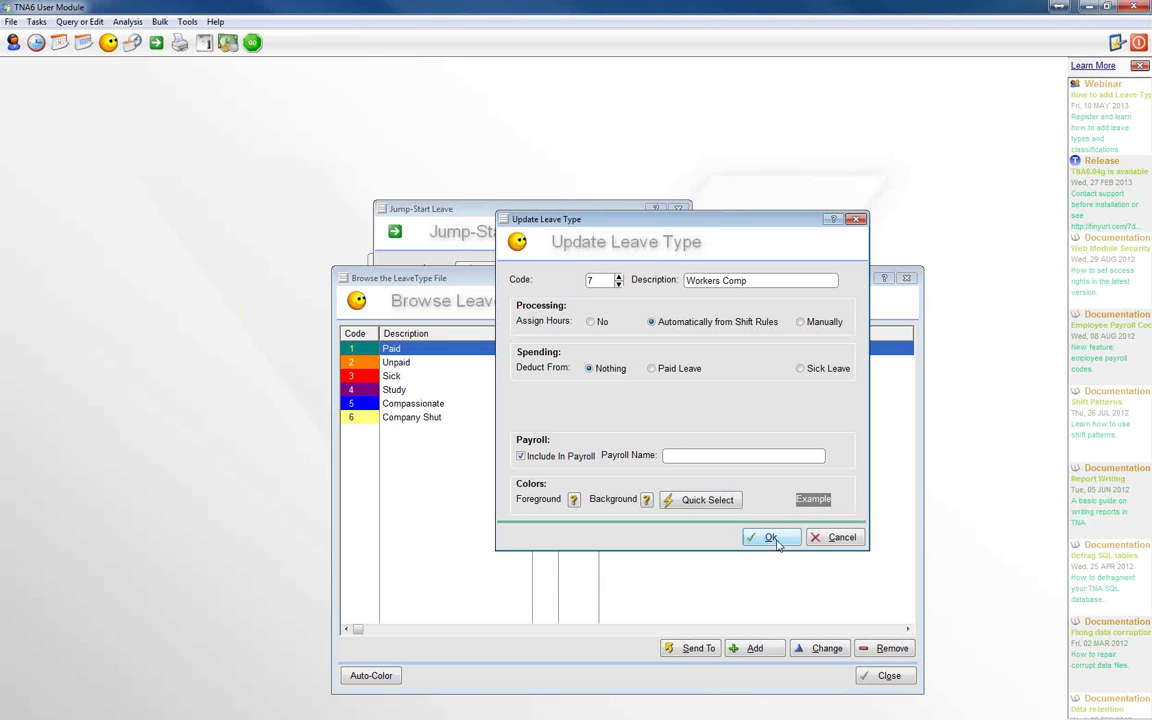
pyautogui.click(521, 456)
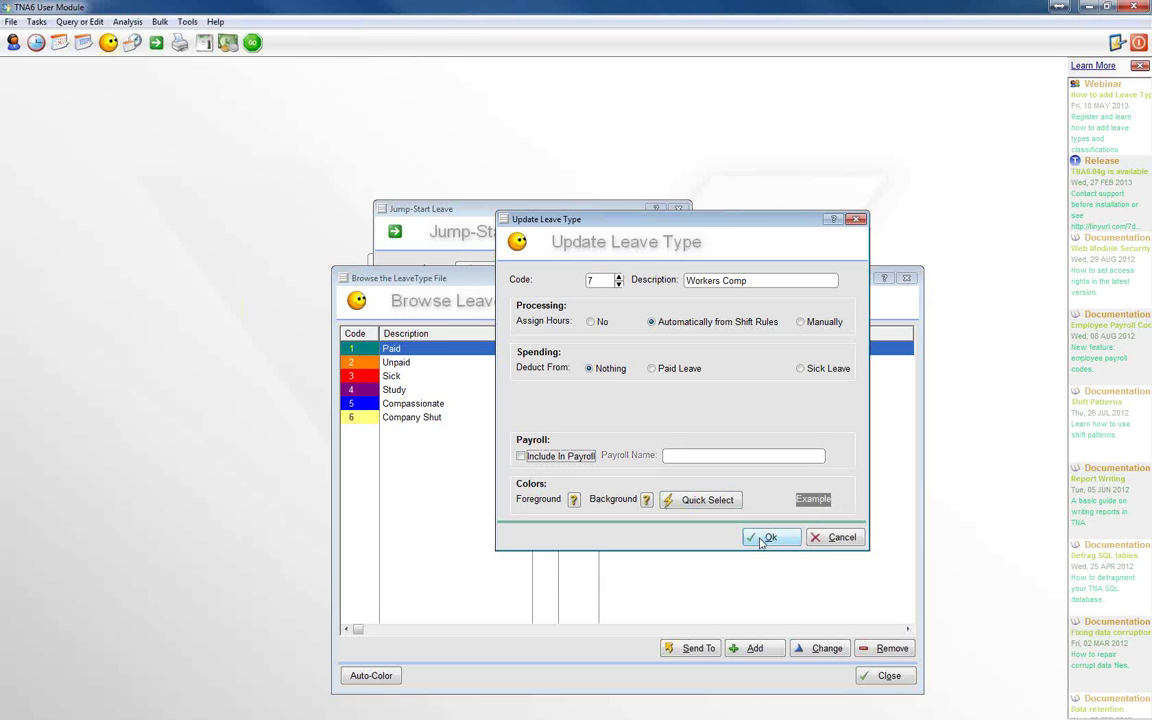
pyautogui.click(765, 539)
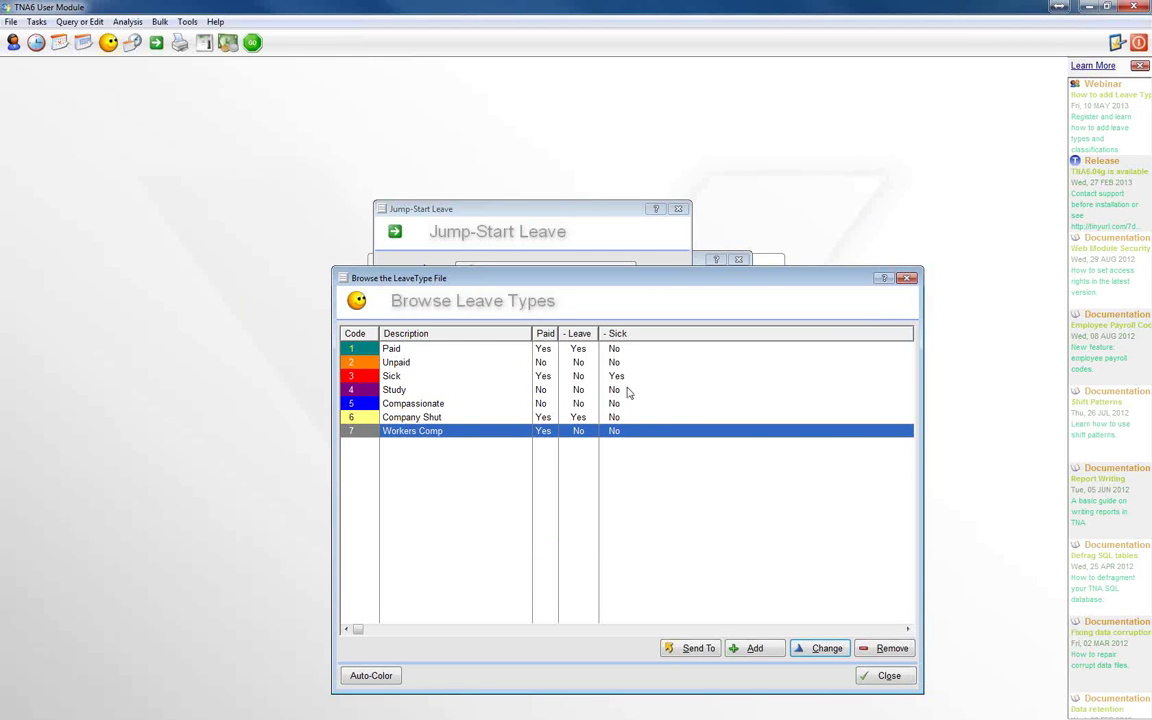
pyautogui.click(886, 677)
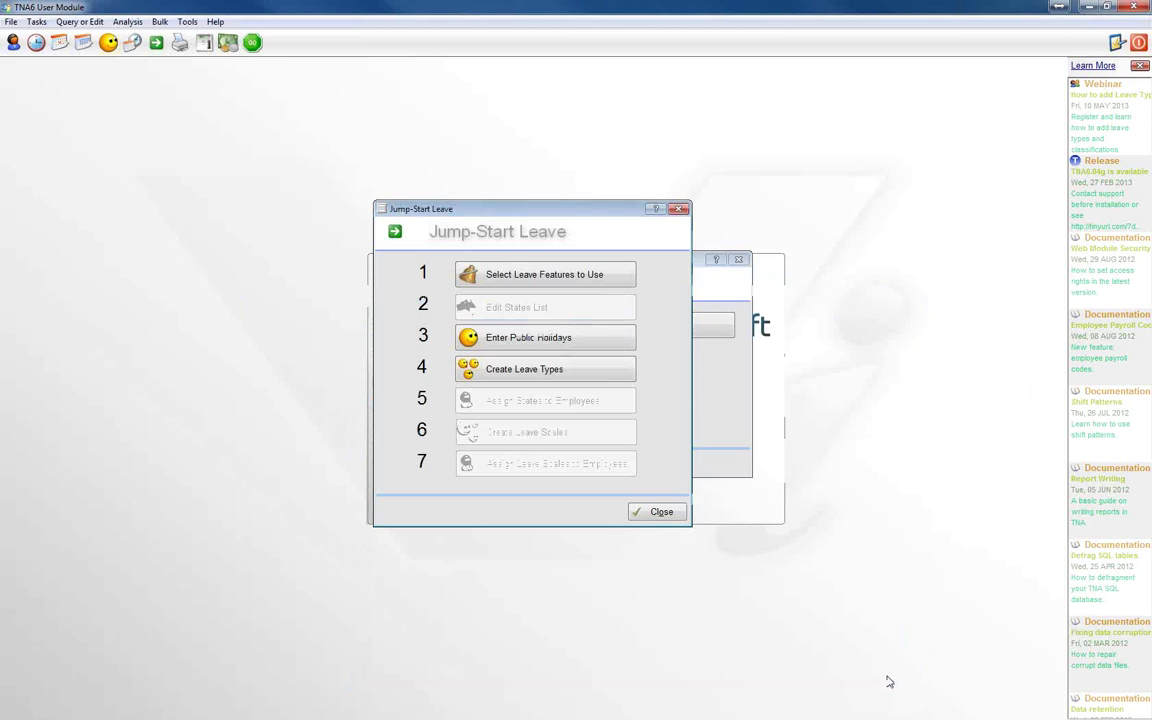
pyautogui.click(661, 512)
pyautogui.click(720, 463)
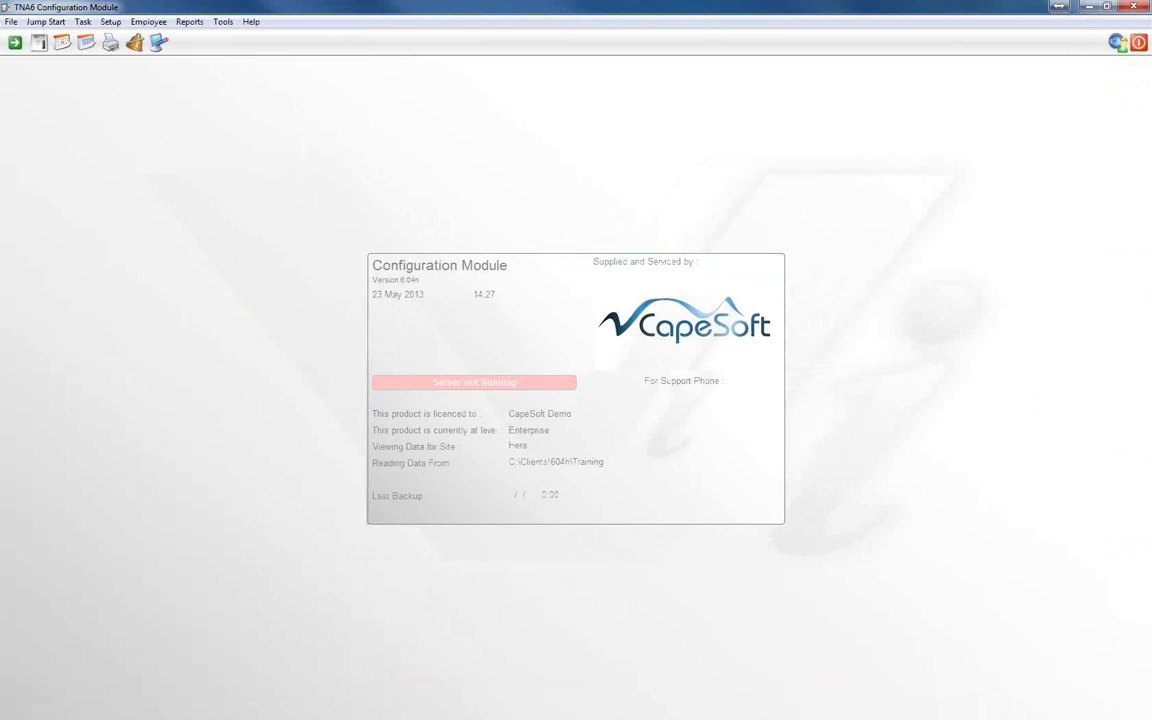
# In the Configuration Module, add a holiday rule for the Workers Comp leave type to the Day Mon-Fri daily shift.
pyautogui.click(61, 46)
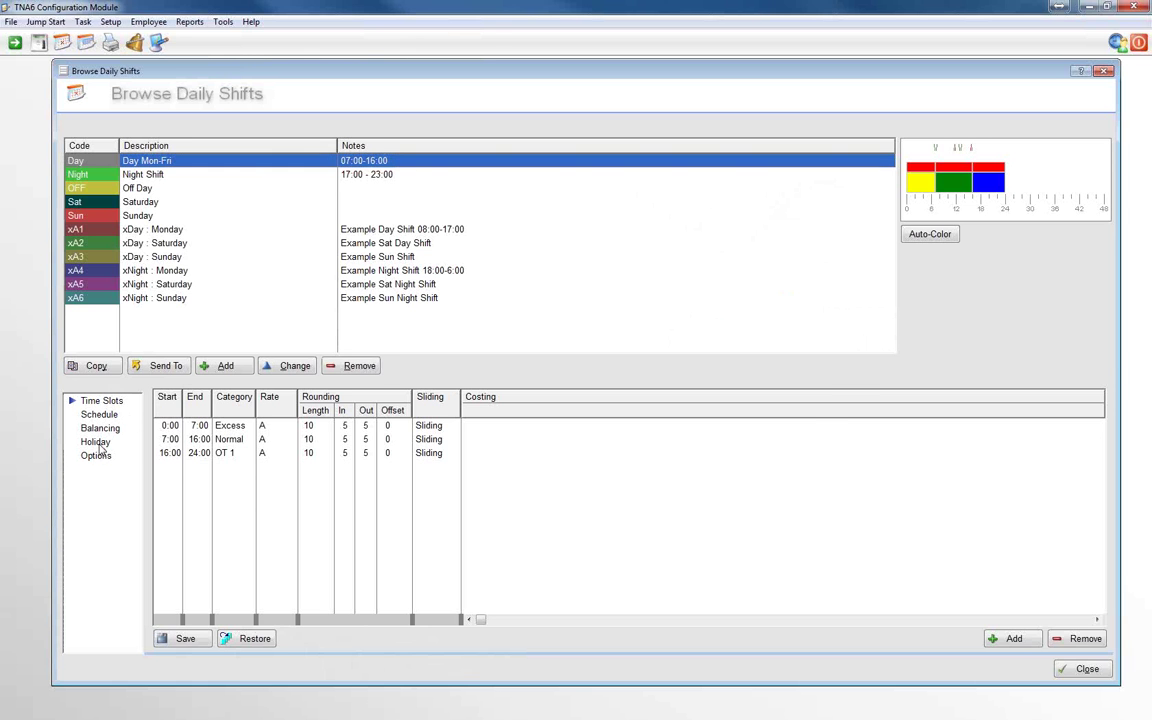
pyautogui.click(97, 442)
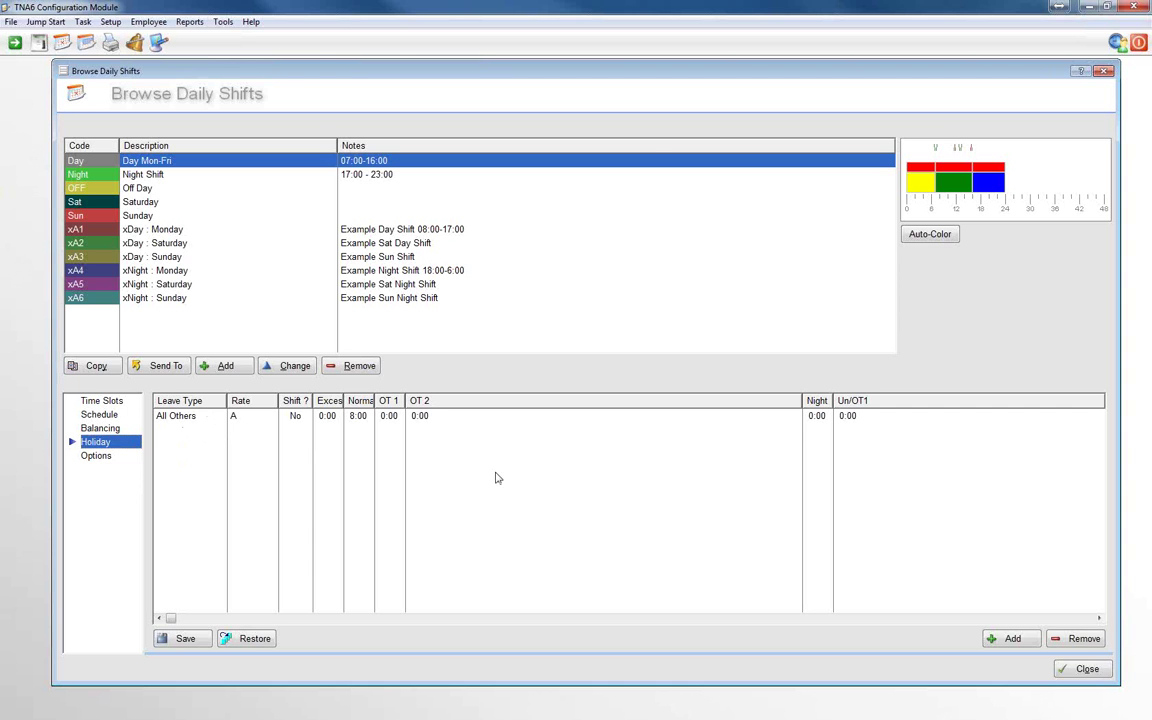
pyautogui.click(1022, 641)
pyautogui.click(196, 432)
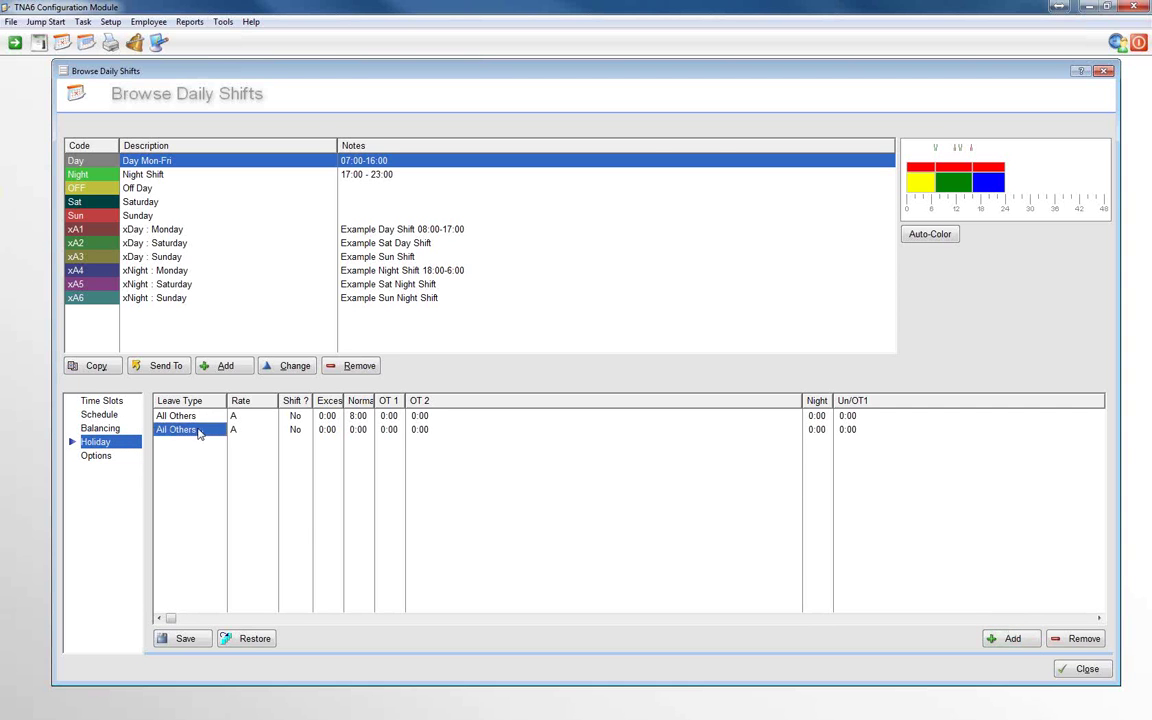
pyautogui.click(212, 431)
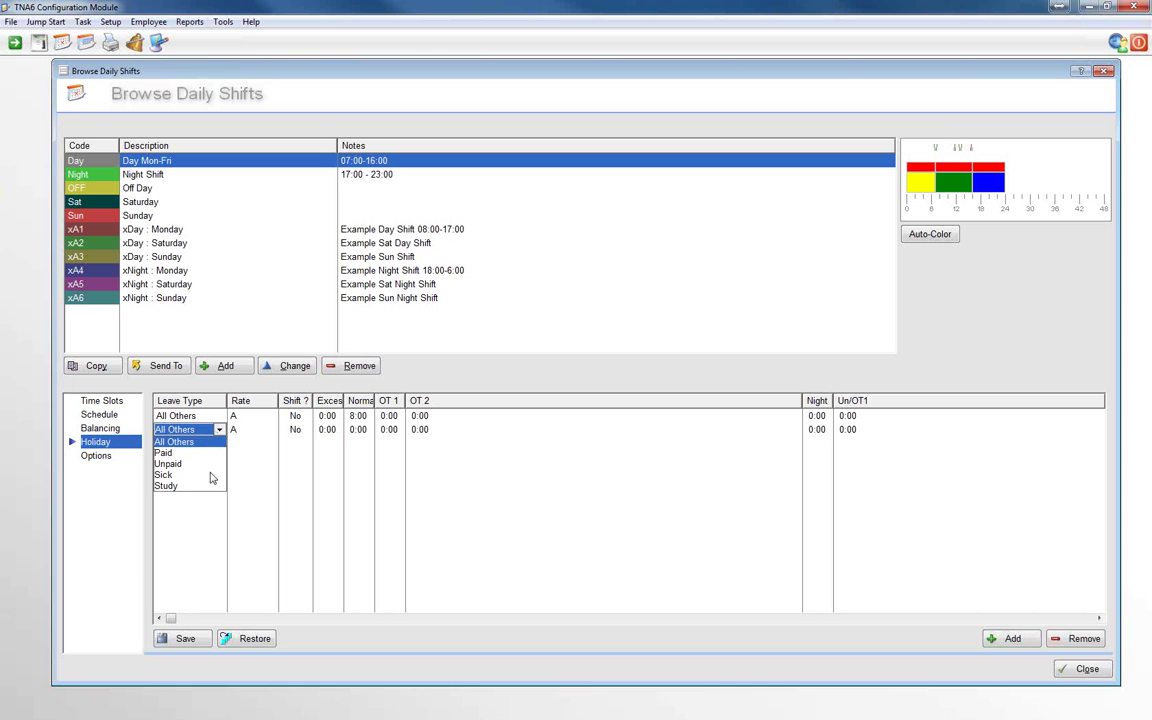
pyautogui.click(207, 475)
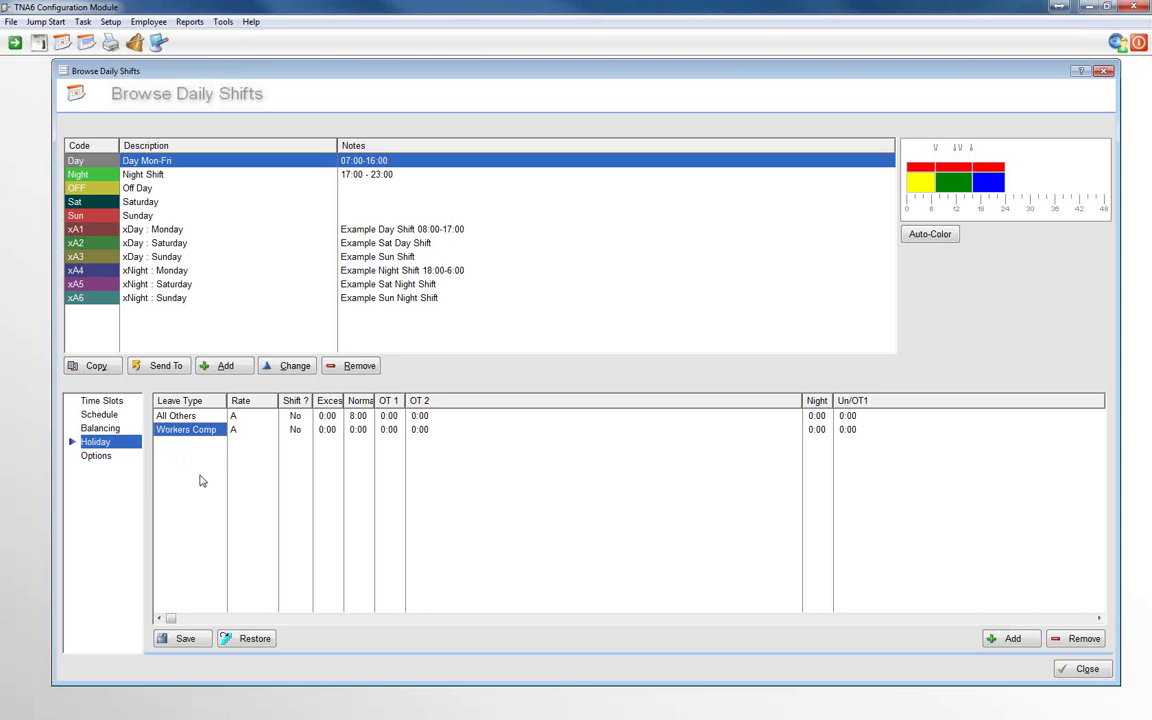
# Set the Workers Comp holiday rule's normal hours to 8:00 and close the daily shifts.
pyautogui.click(358, 430)
pyautogui.write('8')
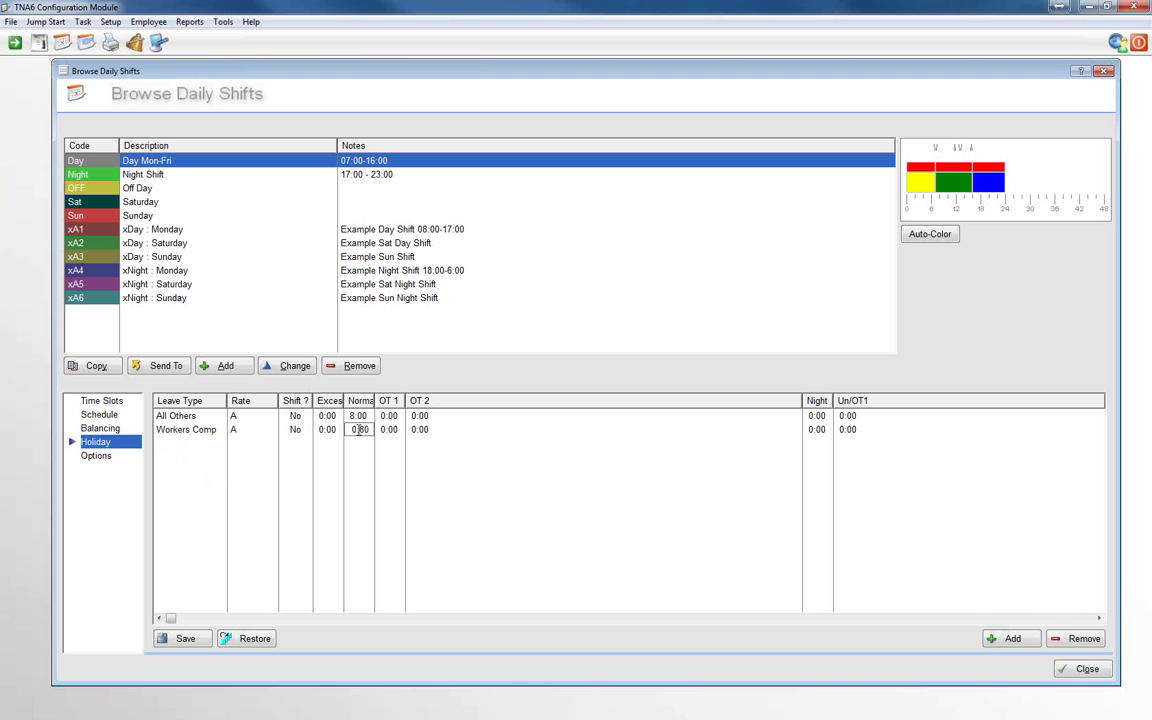
pyautogui.press('Return')
pyautogui.click(1091, 672)
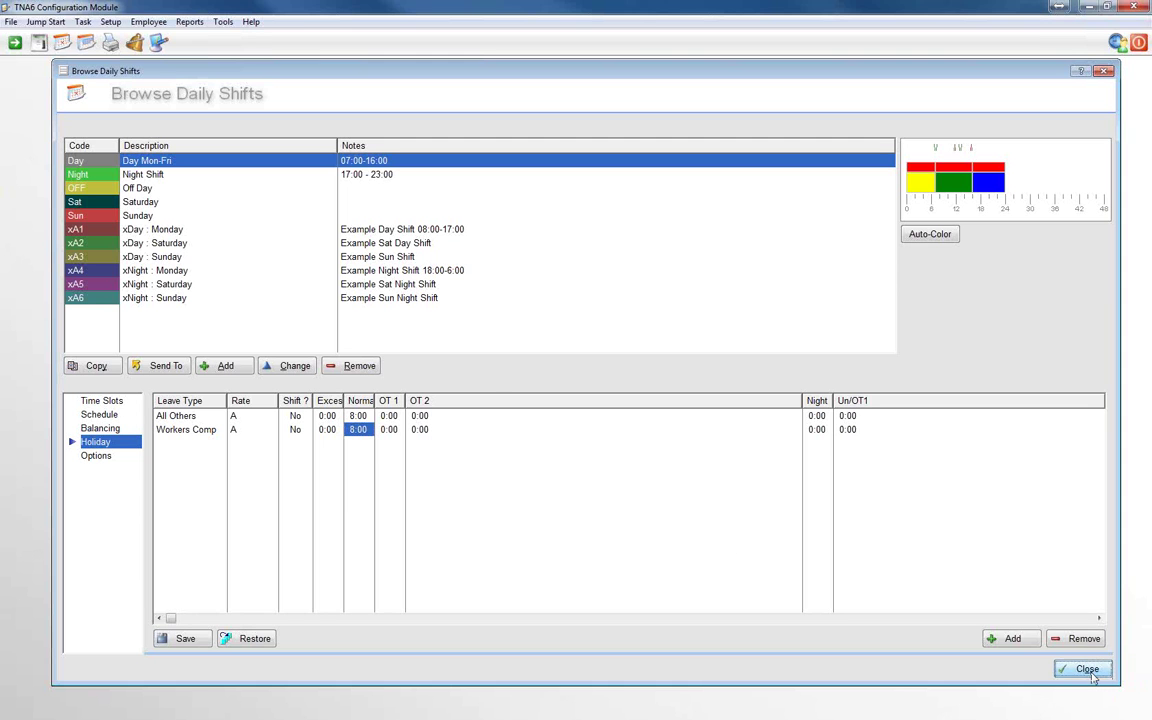